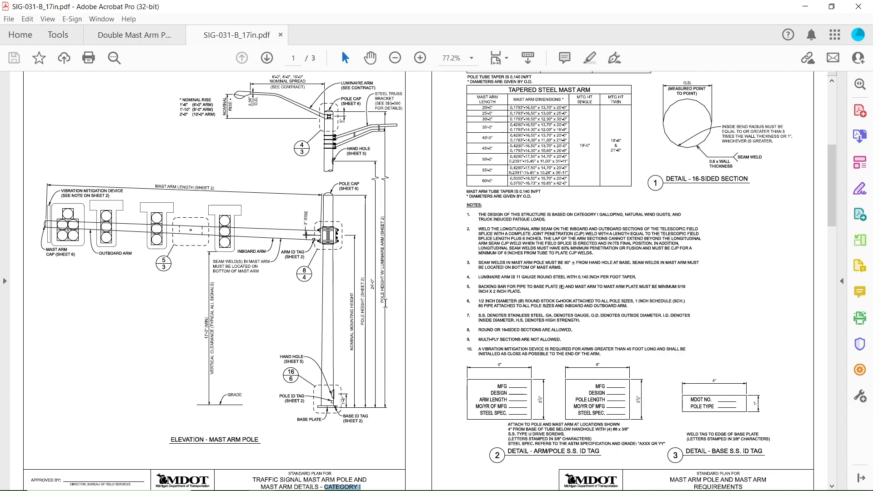
Examine the Double Mast Arm Plan drawing, then switch to the Mast Arm Design Worksheet in Excel.
click(388, 441)
click(138, 36)
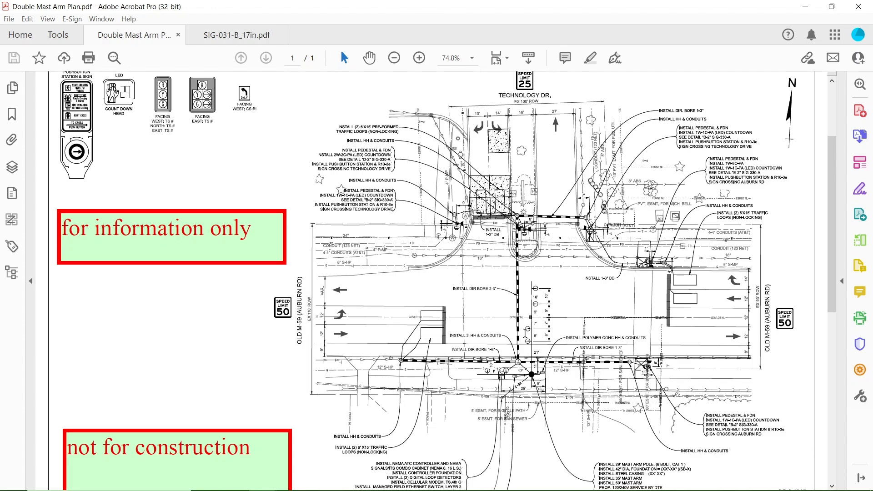
click(805, 6)
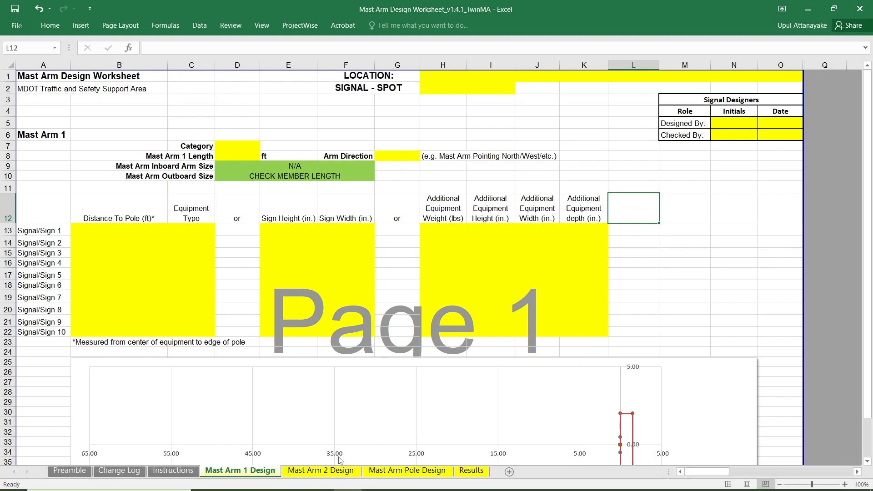
Review the worksheet's Change Log, Instructions, Mast Arm 1 Design, Mast Arm Pole Design and Results sheets.
click(116, 471)
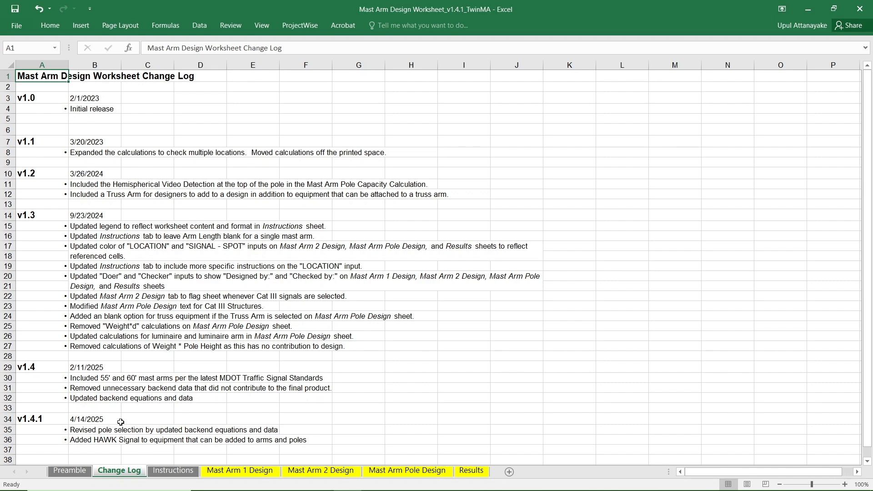
click(181, 472)
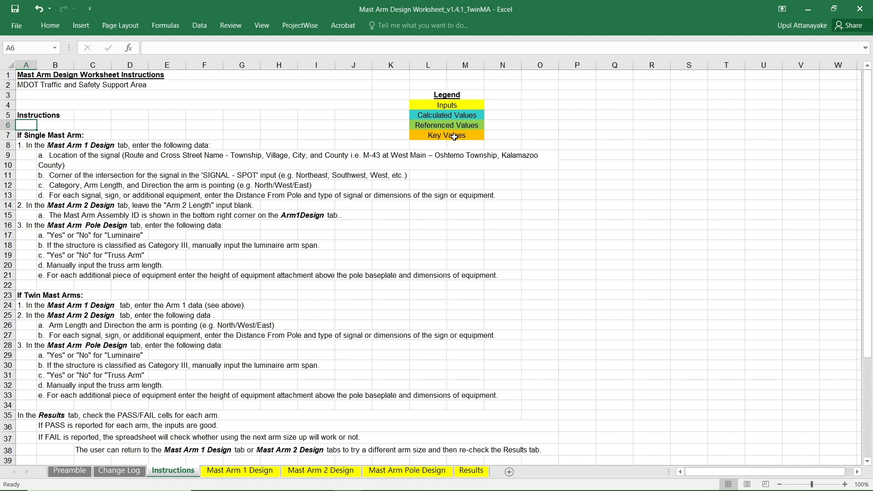
click(244, 472)
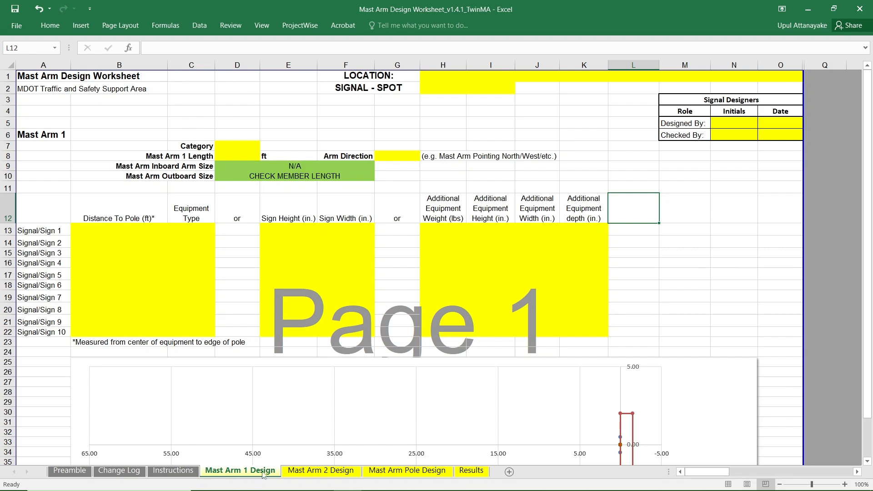
click(402, 475)
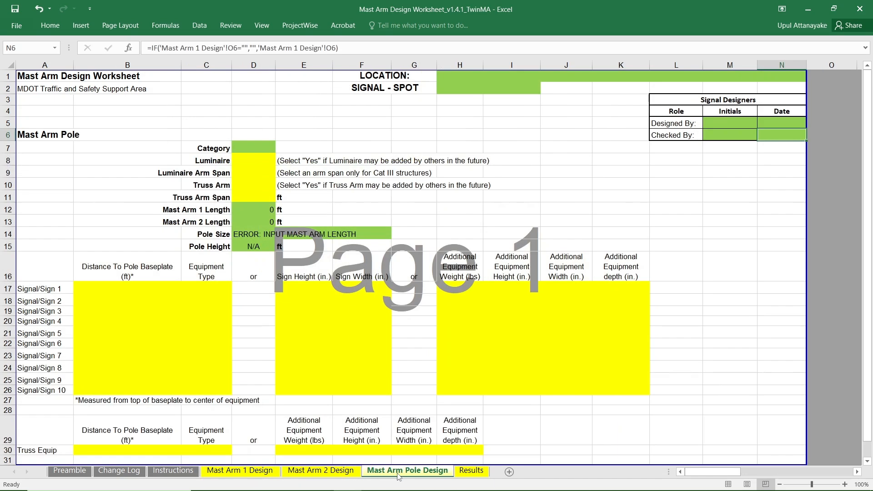
click(472, 471)
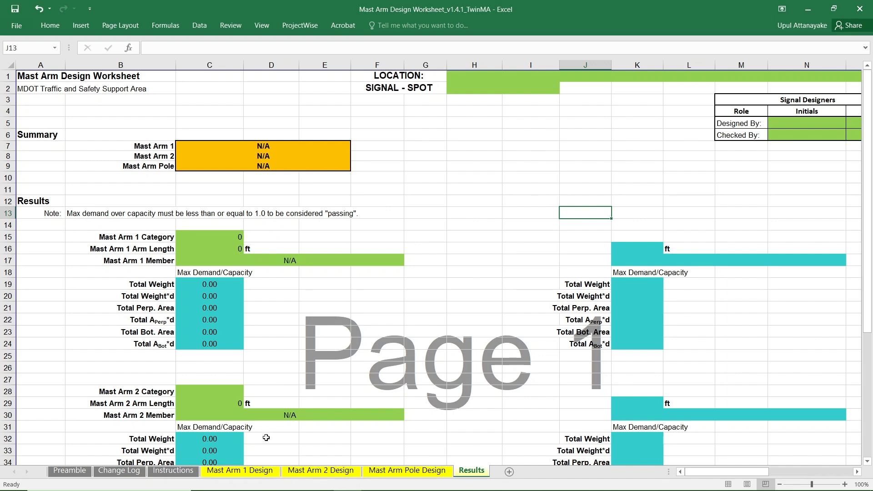
Compare the input and referenced cells on the Mast Arm 1, Mast Arm 2 and Mast Arm Pole design sheets.
click(241, 471)
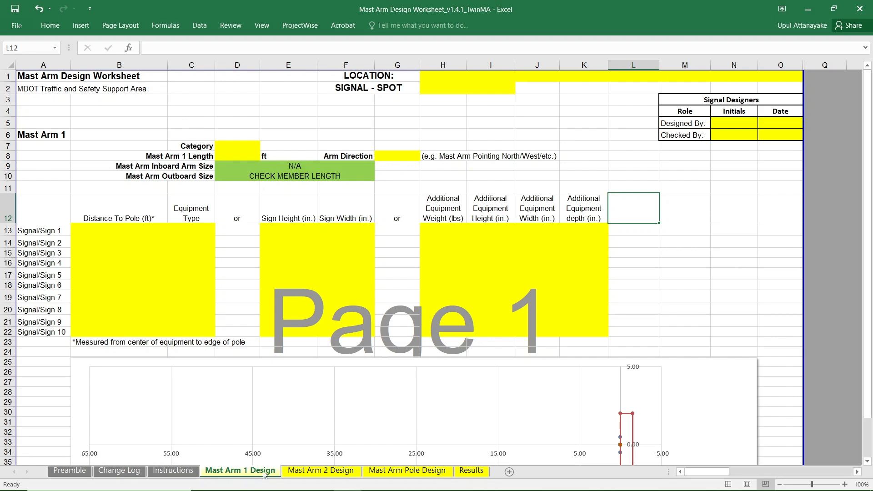
click(305, 473)
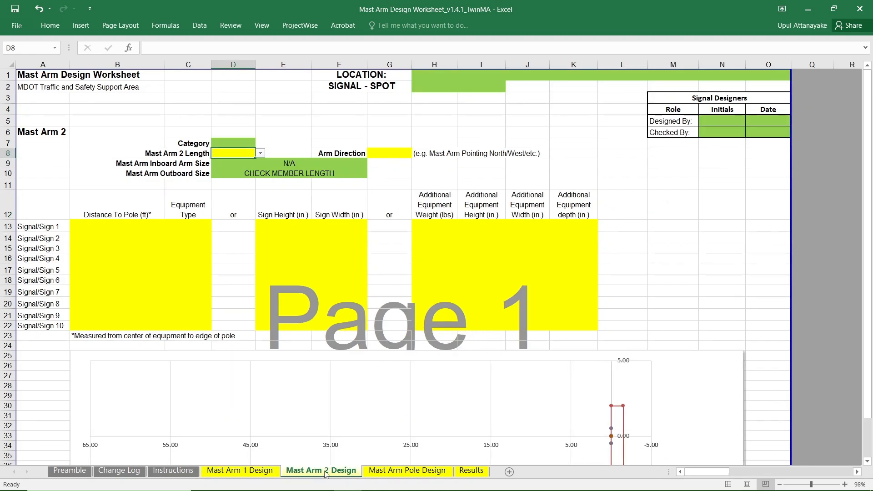
click(410, 472)
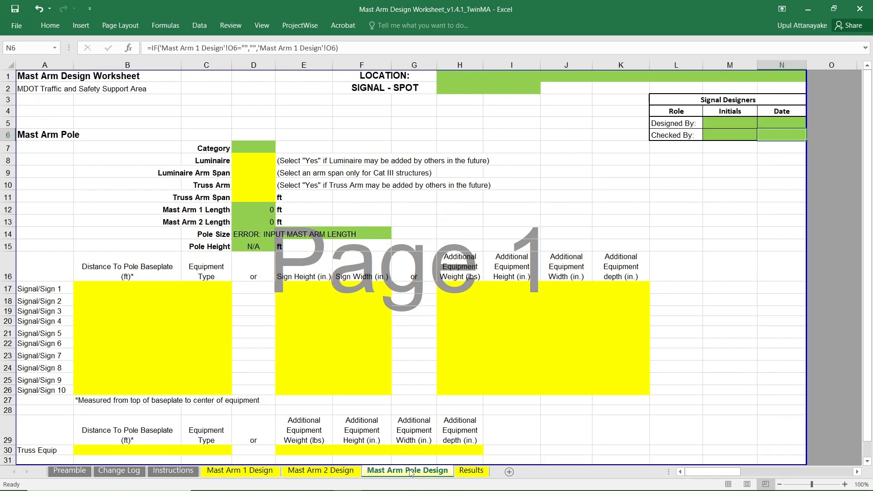
click(255, 473)
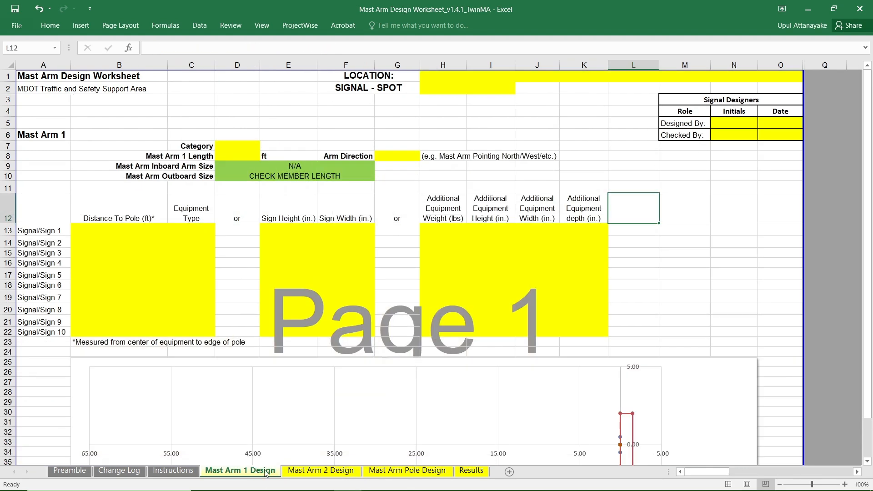
click(297, 471)
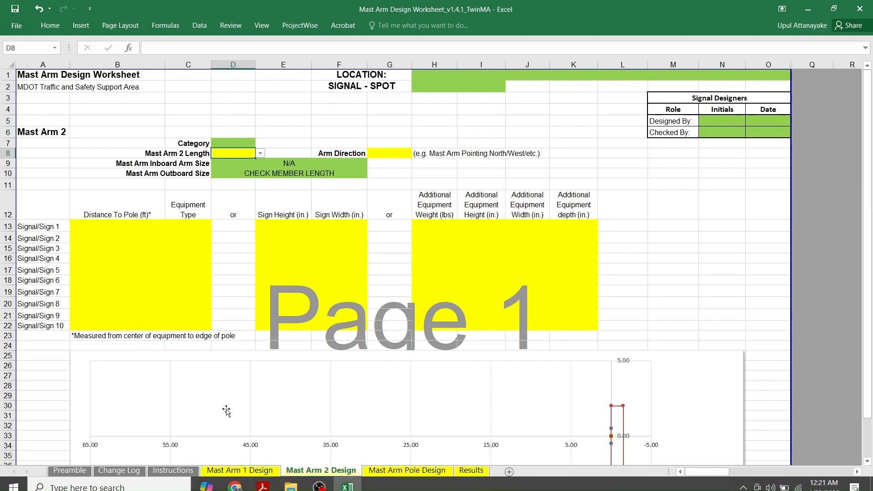
On the Mast Arm 1 Design sheet, enter the location "M43 at West Main-Oshtemo Township, Kalamazoo county" and the signal spot "northeast".
click(241, 470)
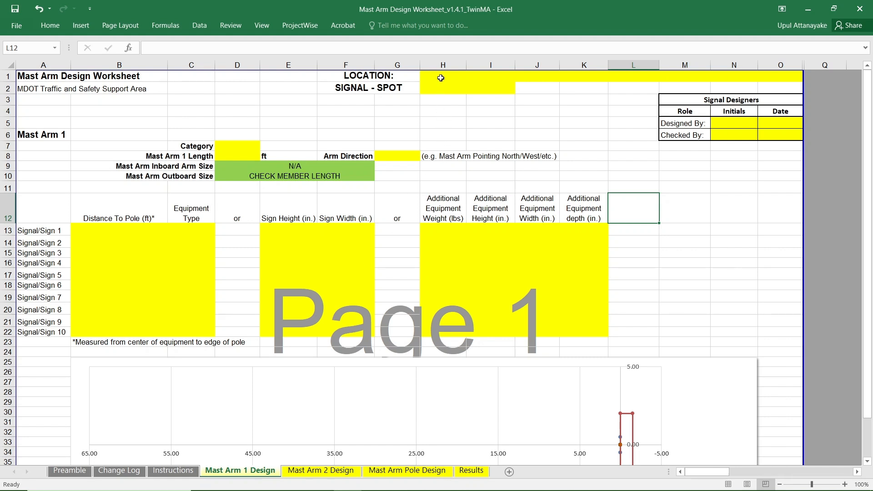
click(439, 75)
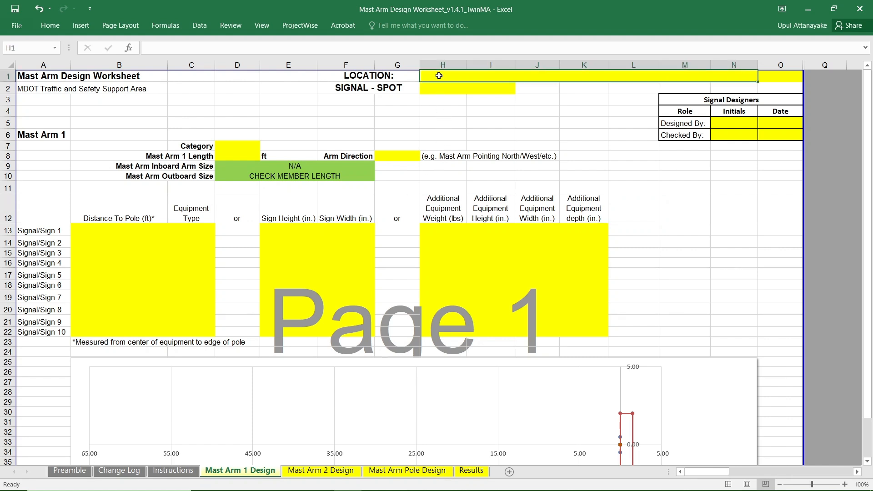
text(M)
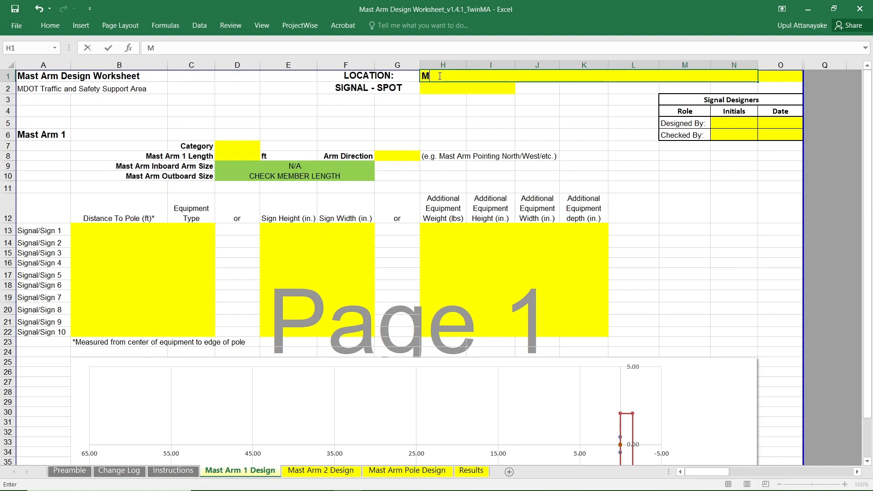
text(43 at West Main-Os)
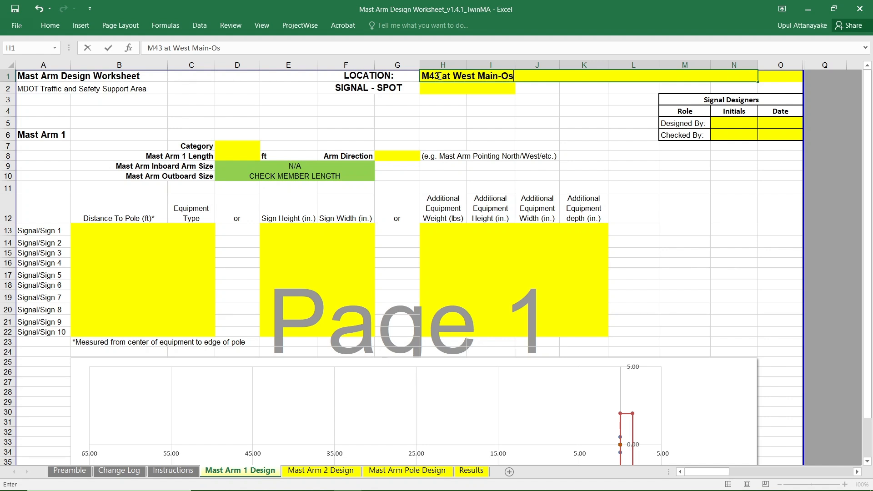
text(htemo Township)
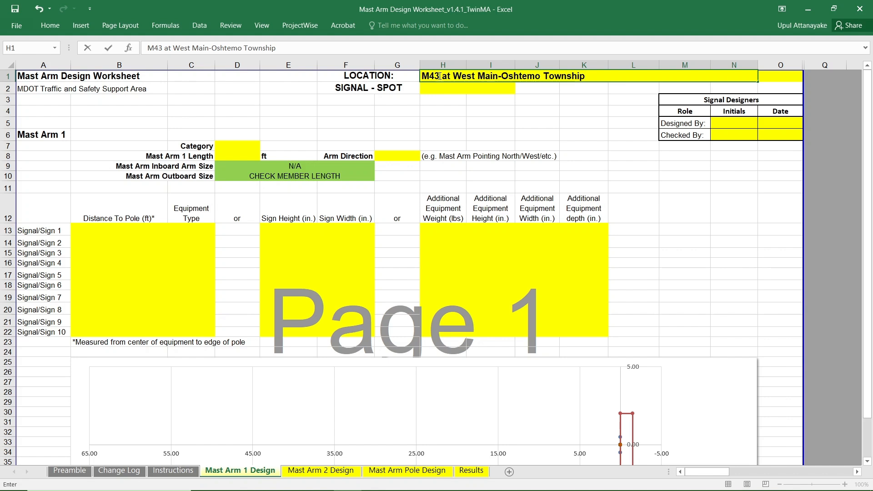
text(, Kalamazoo county)
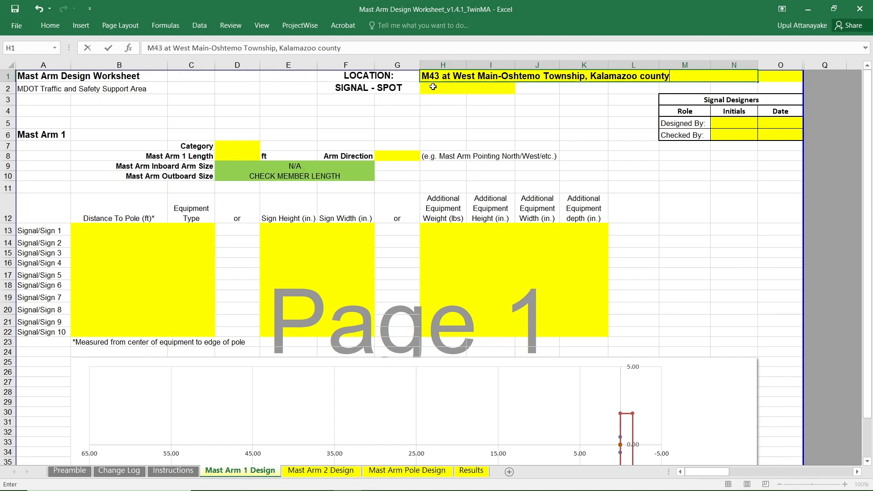
key(Return)
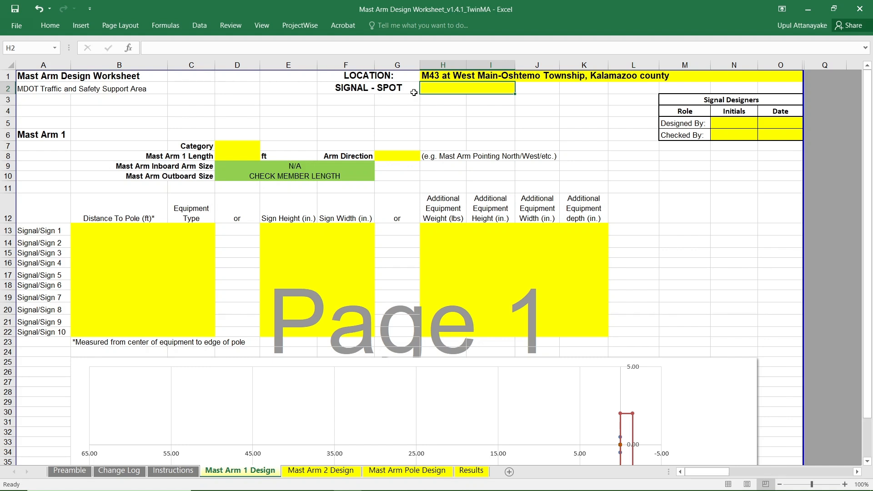
text(northeast)
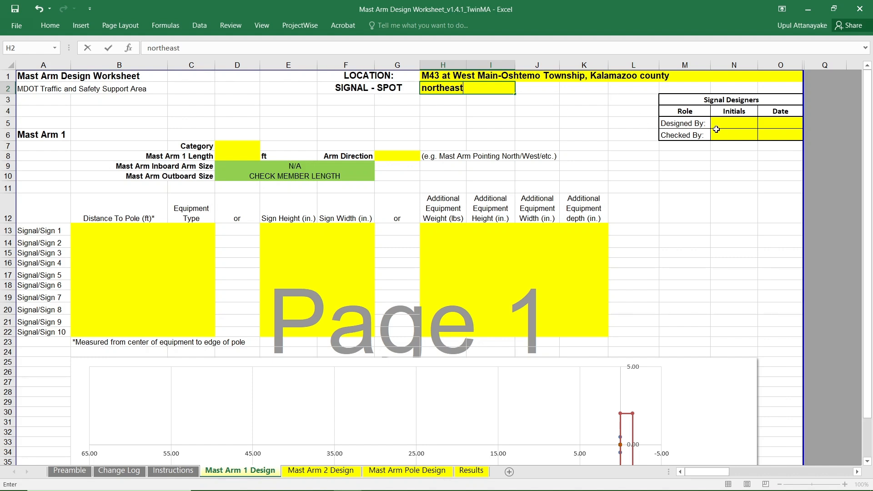
Fill in the Designed By row with the designer's initials and the date 04/22/2025.
click(741, 124)
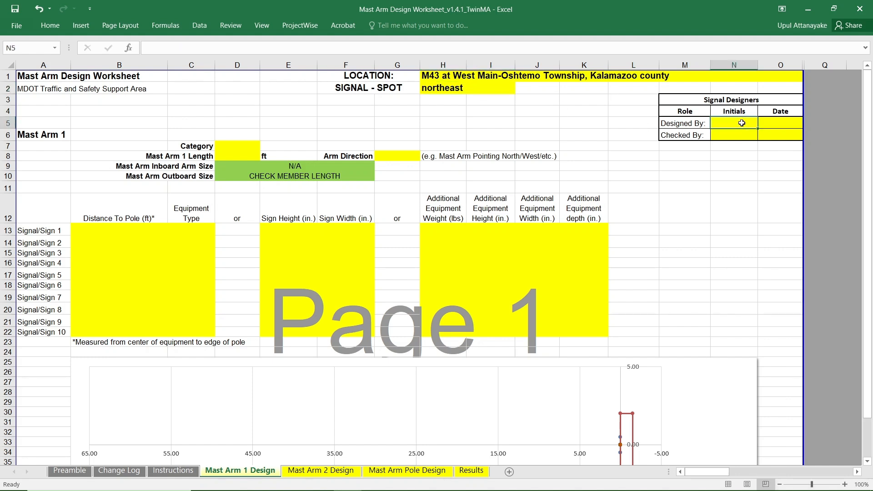
text(UBA)
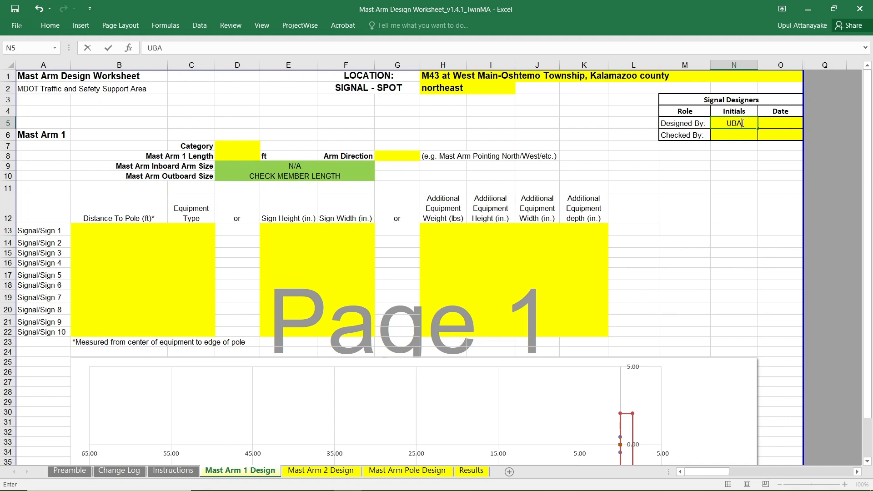
click(771, 122)
text(04/22)
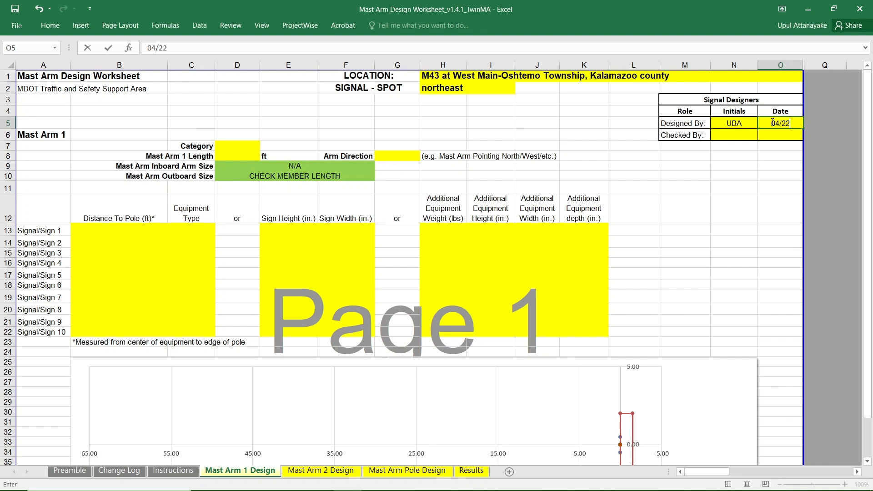
text(/2025)
Set the Mast Arm 1 category to I and its length to 50 ft.
click(242, 148)
click(265, 146)
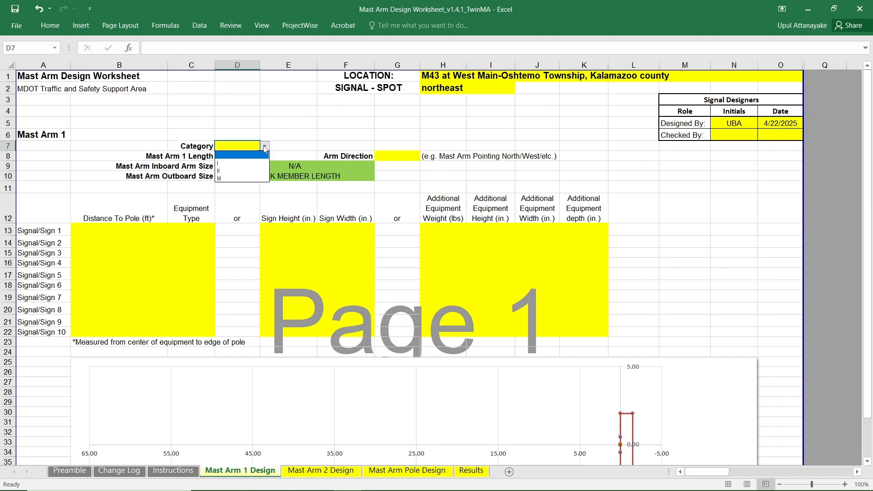
click(240, 163)
click(236, 155)
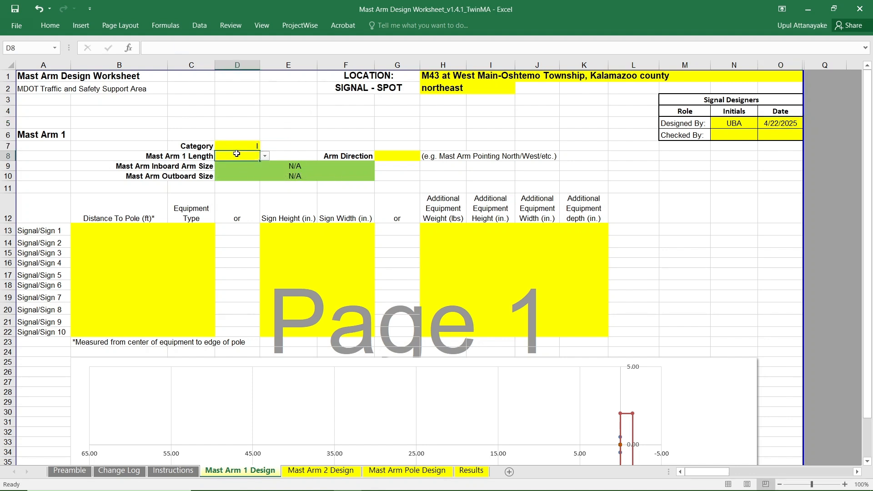
text(50)
click(232, 190)
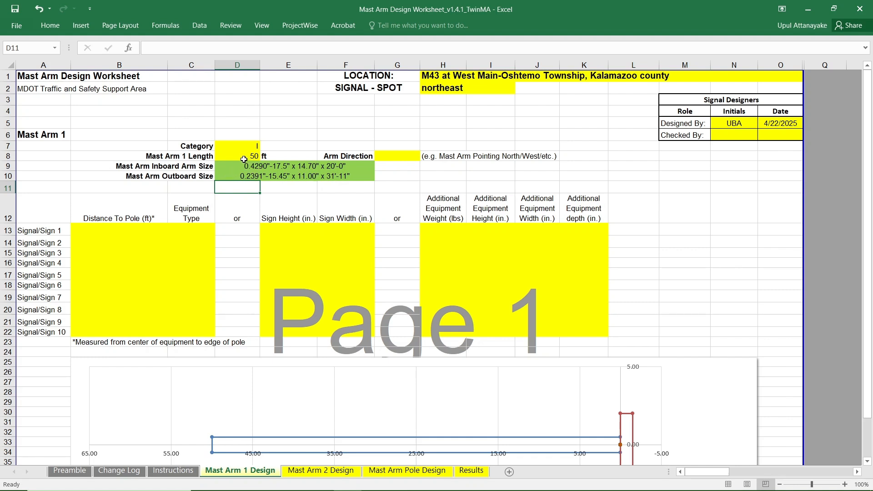
Enter West as the arm direction for Mast Arm 1.
click(398, 157)
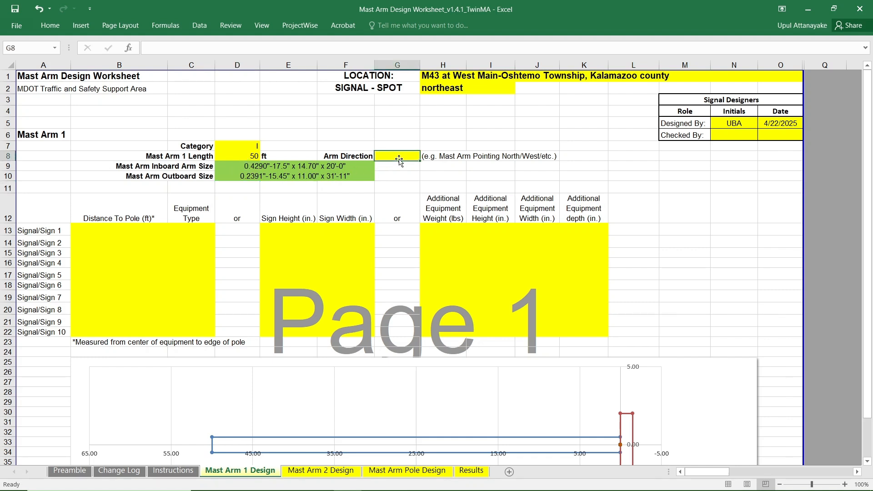
text(West)
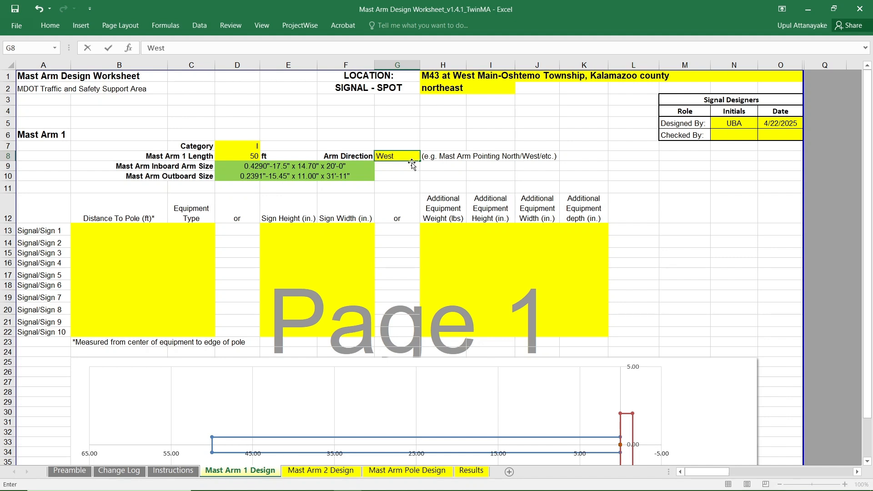
click(446, 175)
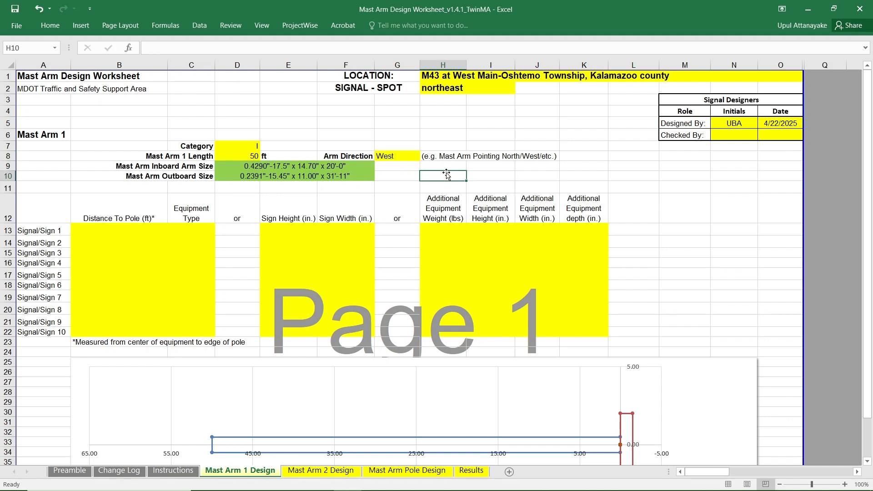
Enter 34 ft as the distance to pole for Signal/Sign 2.
click(114, 245)
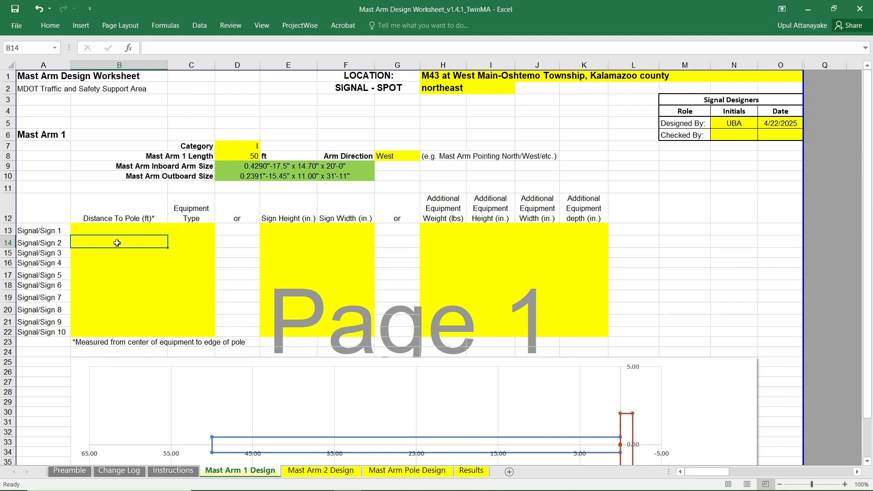
text(34)
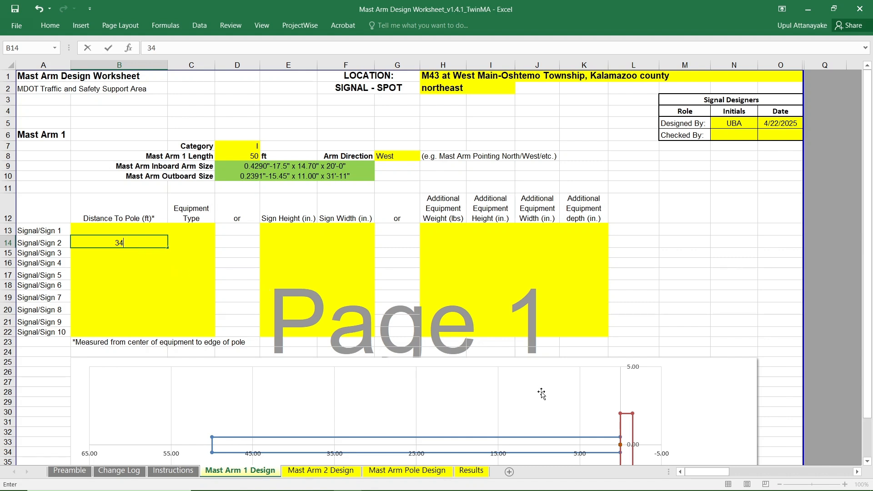
scroll(628, 418, down, 2)
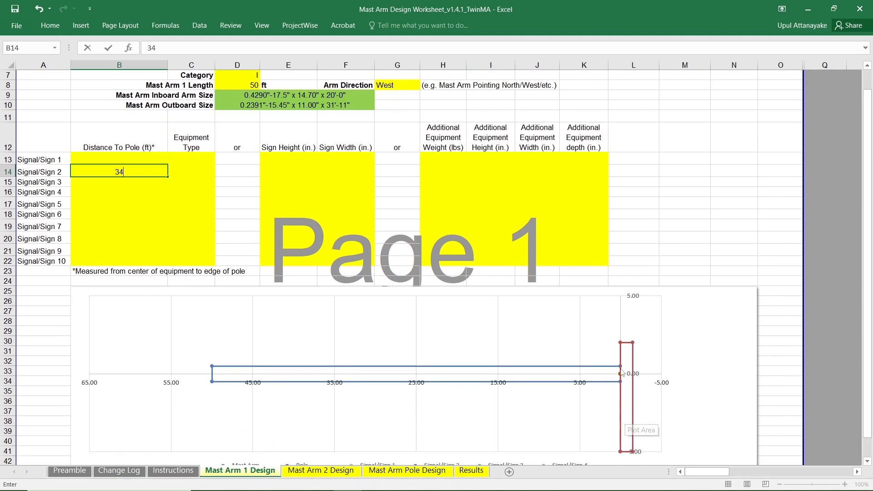
click(127, 191)
Enter distances to pole of 42 ft for Signal/Sign 3, 50 ft for Signal/Sign 4 and 4.5 ft for Signal/Sign 5.
click(125, 181)
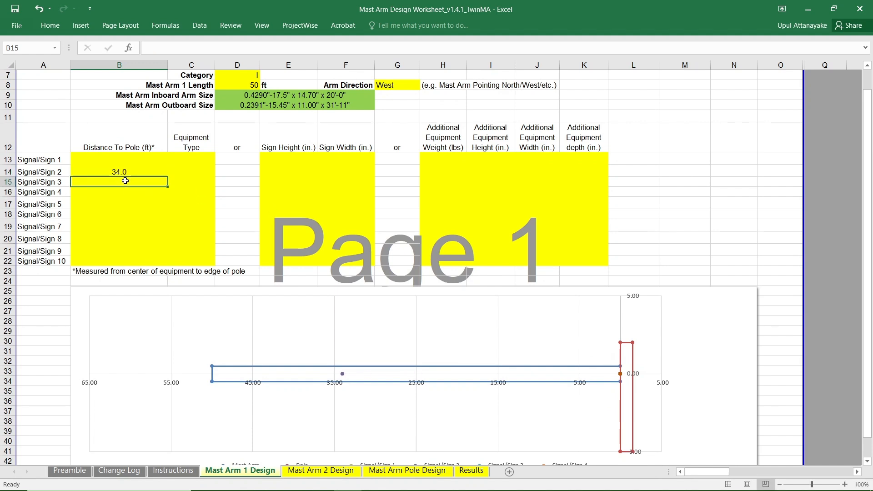
text(4)
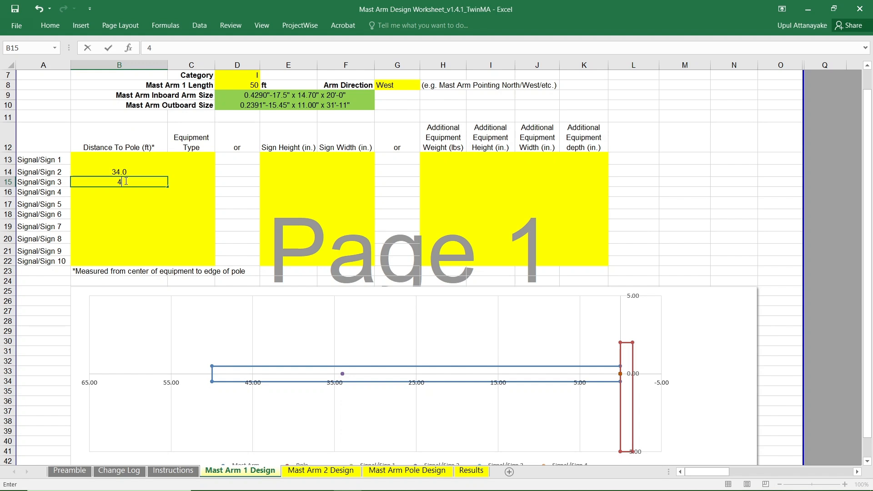
text(2)
click(124, 194)
text(5)
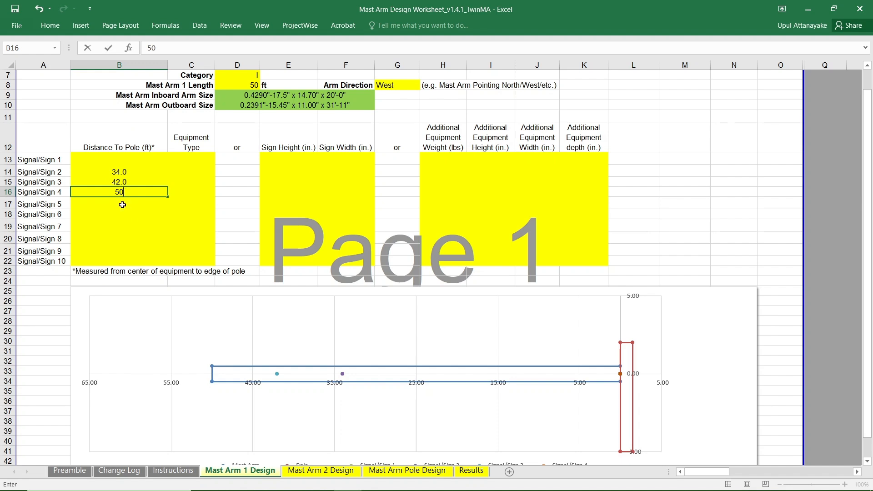
text(0)
click(124, 202)
text(4)
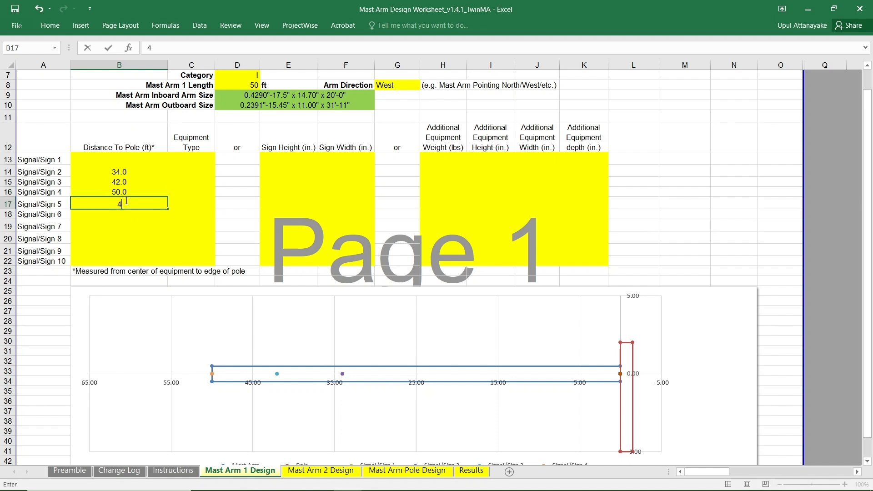
text(.5)
click(181, 226)
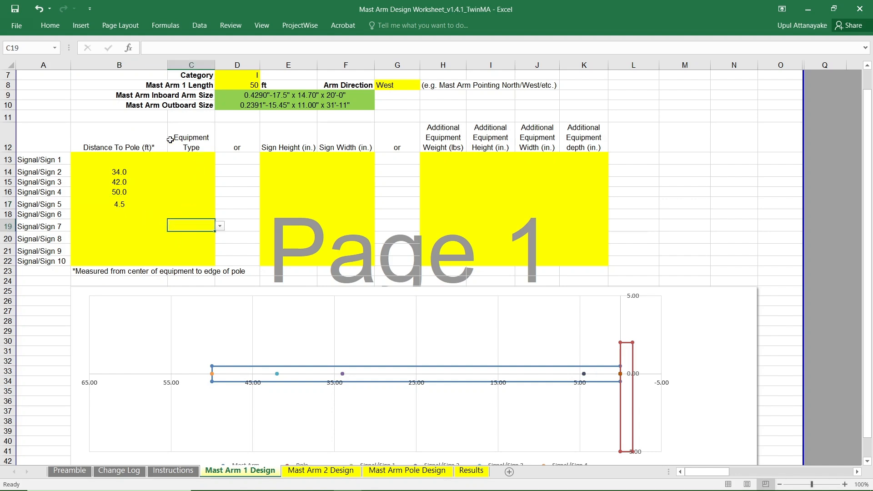
Set the equipment type of both Signal/Sign 2 and Signal/Sign 3 to 1W-3C w/CS w/BP.
click(199, 170)
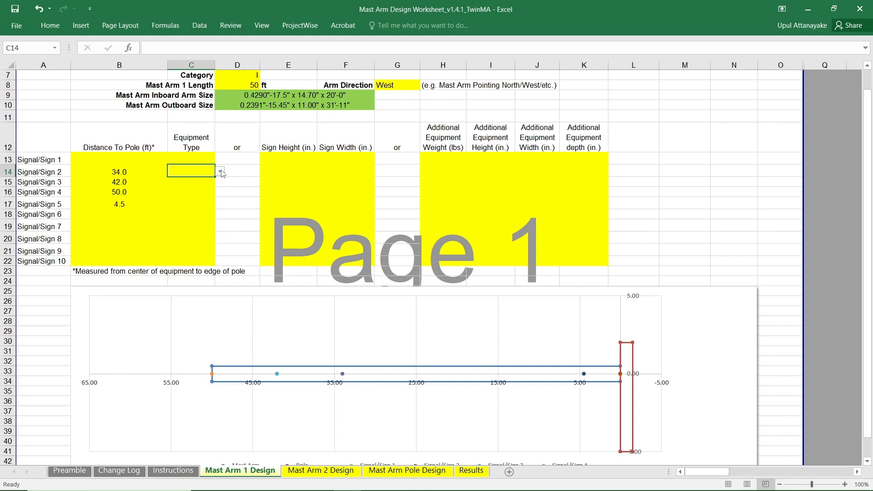
click(220, 172)
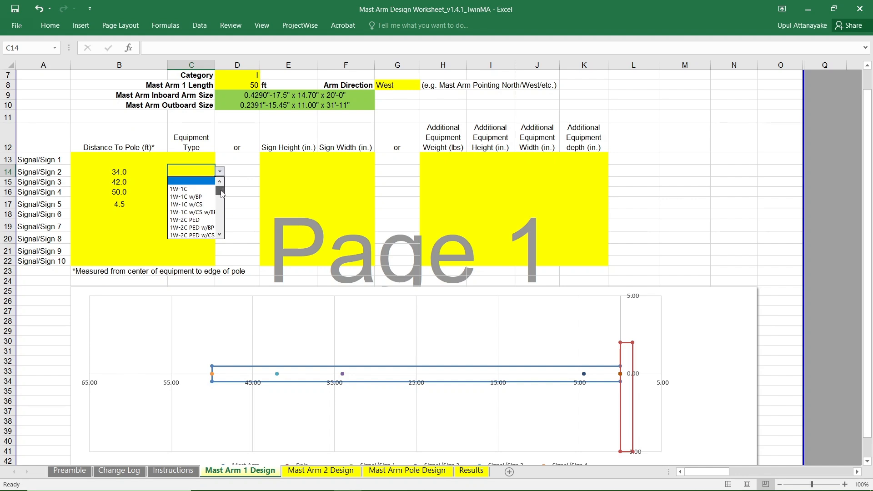
drag(220, 191, 221, 198)
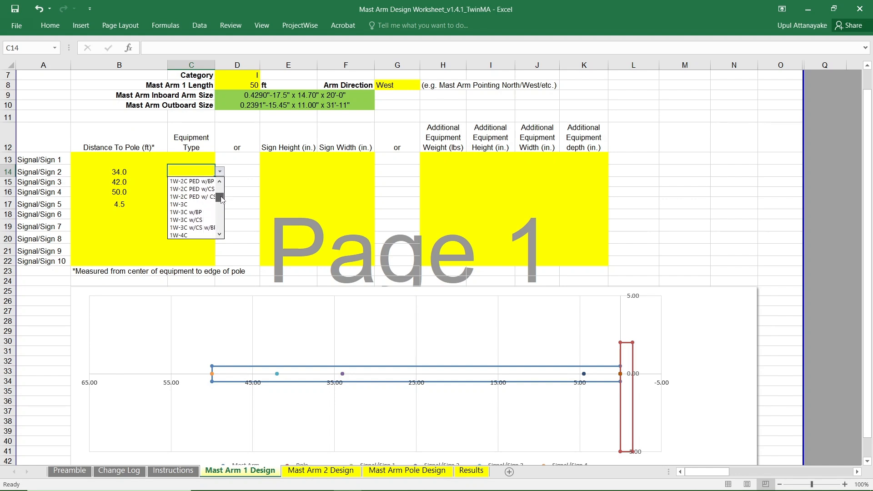
click(192, 228)
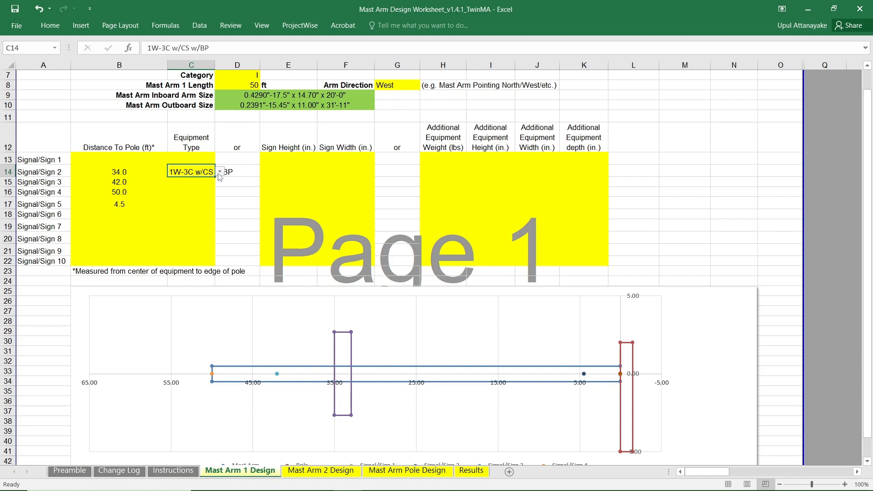
click(184, 182)
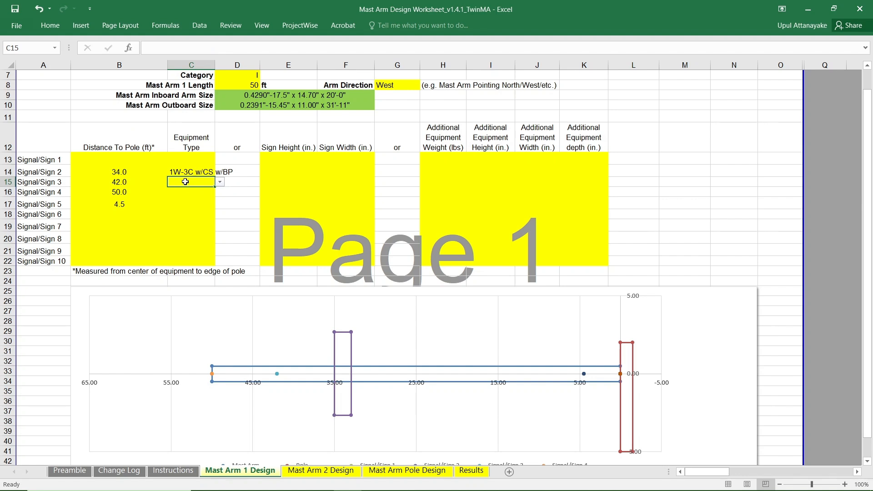
click(220, 182)
drag(221, 199, 222, 209)
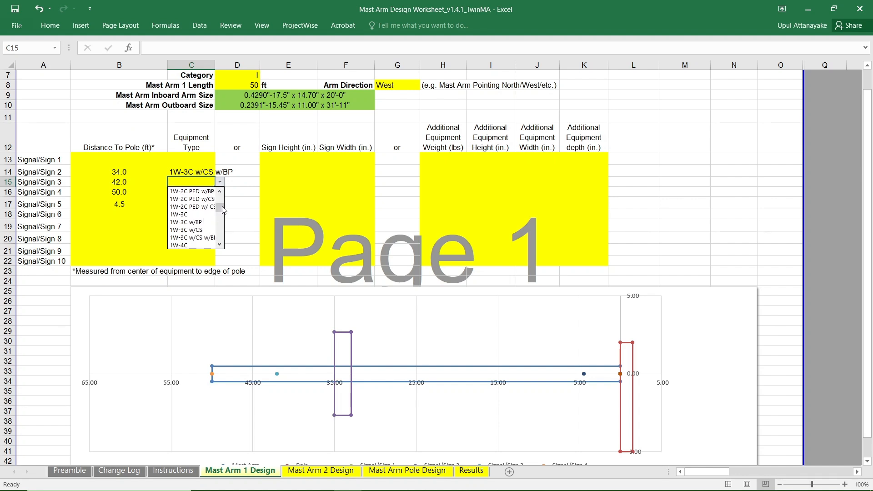
click(192, 235)
Set the equipment type of Signal/Sign 4 to 1W-5C (doghouse) w/CS.
click(200, 193)
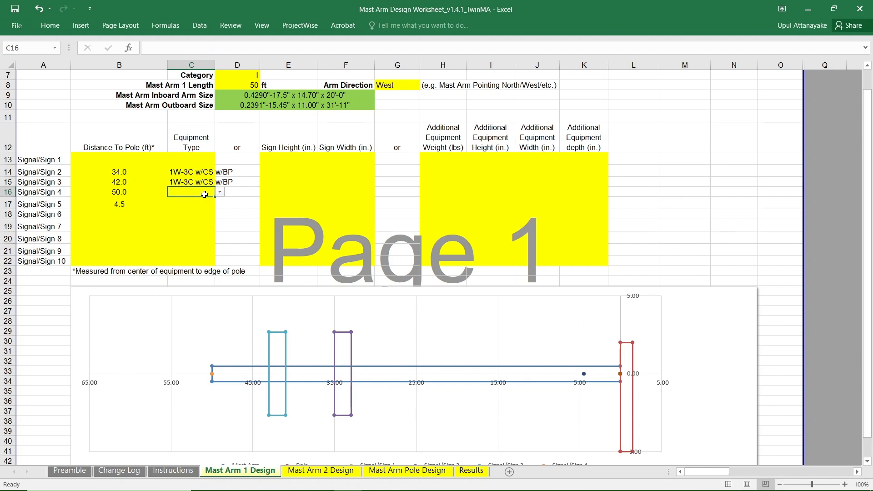
click(219, 192)
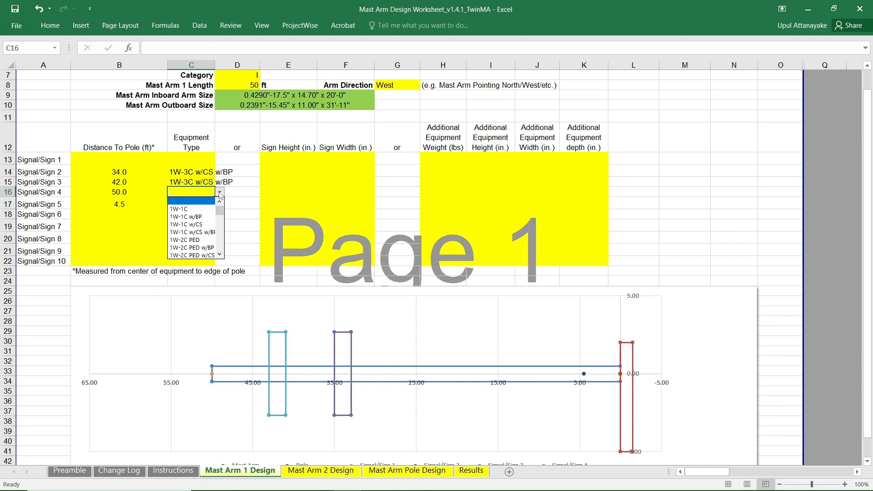
drag(220, 212, 221, 231)
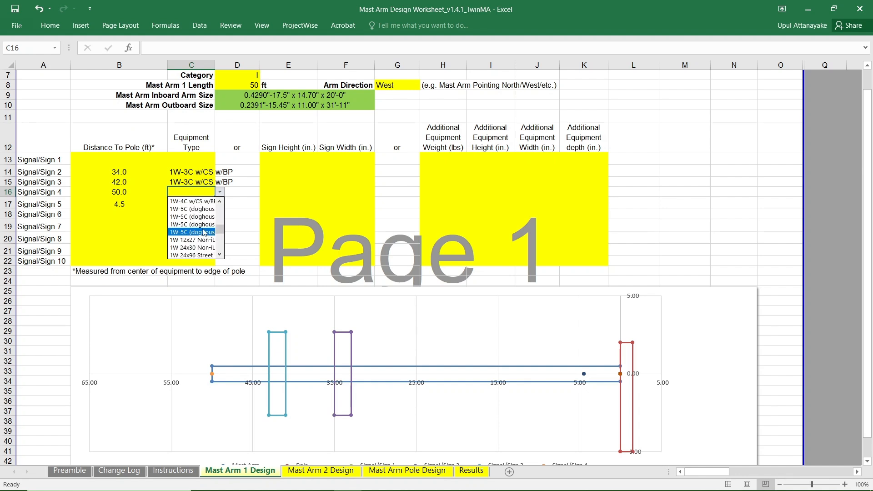
click(204, 232)
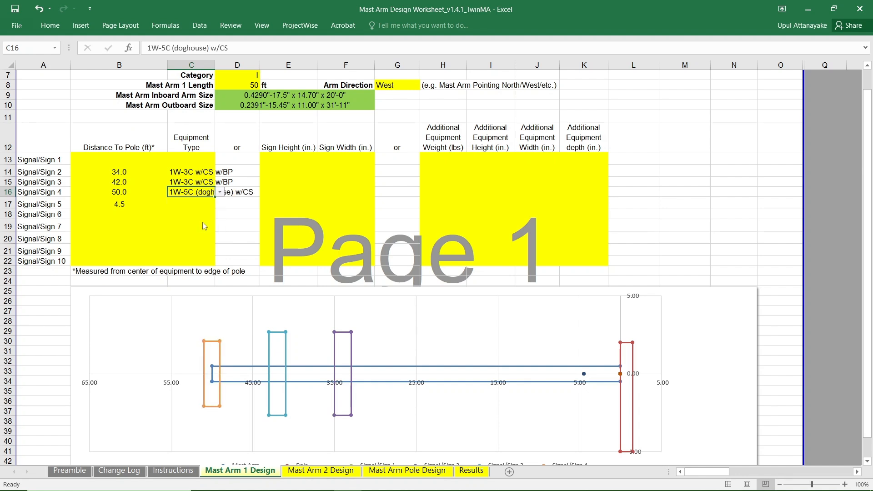
click(223, 203)
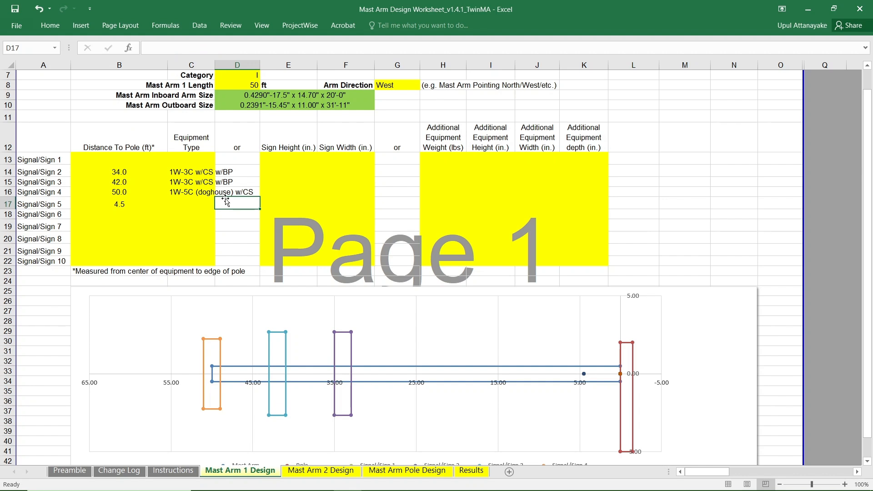
Change the equipment type of Signal/Sign 4 to 1W-5C (doghouse) w/BP.
click(198, 191)
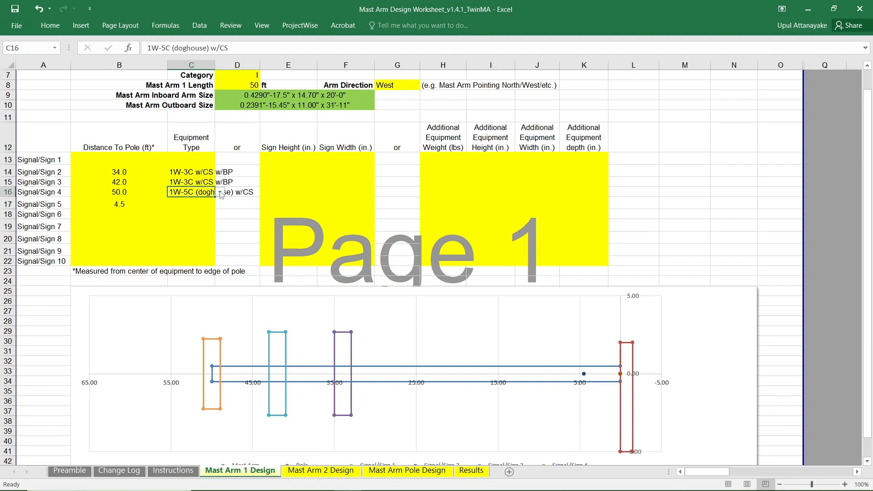
click(220, 193)
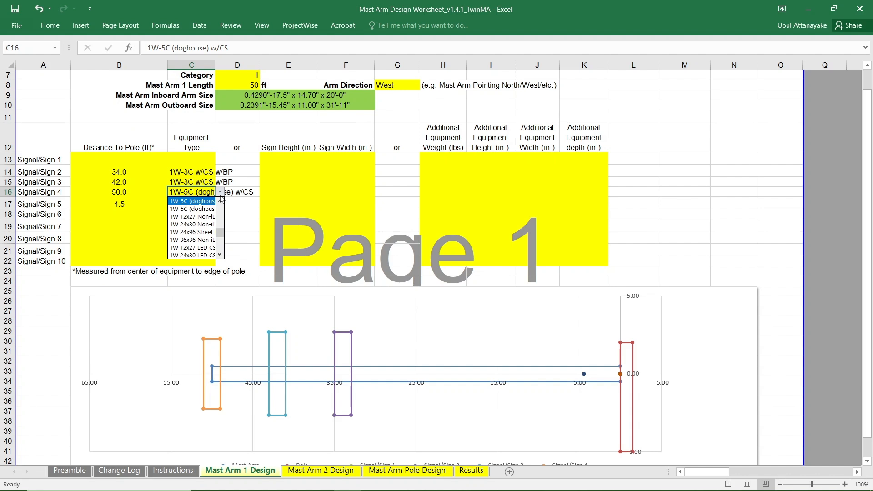
click(193, 209)
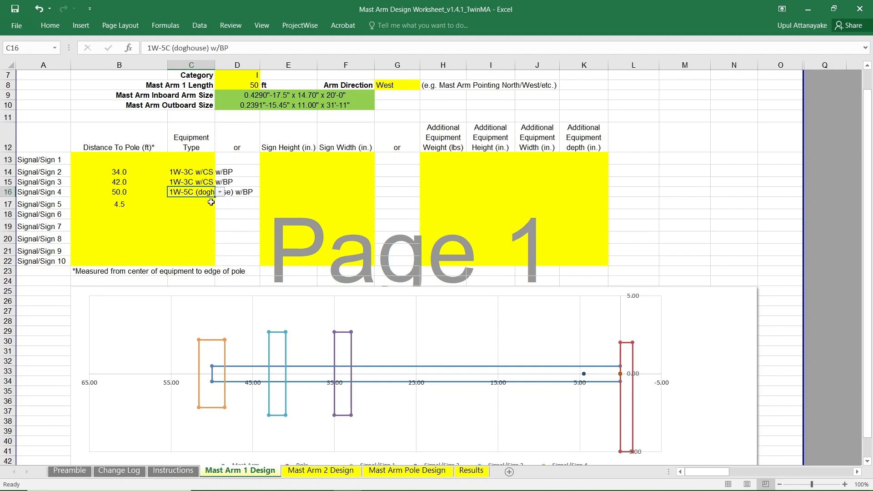
click(241, 205)
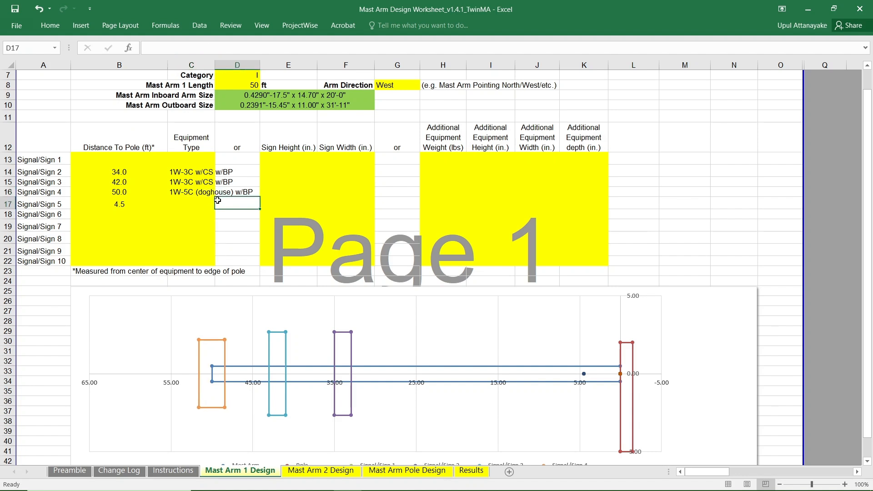
Set the equipment type of Signal/Sign 5 to 1W 24x96 Street Name Sign.
click(194, 203)
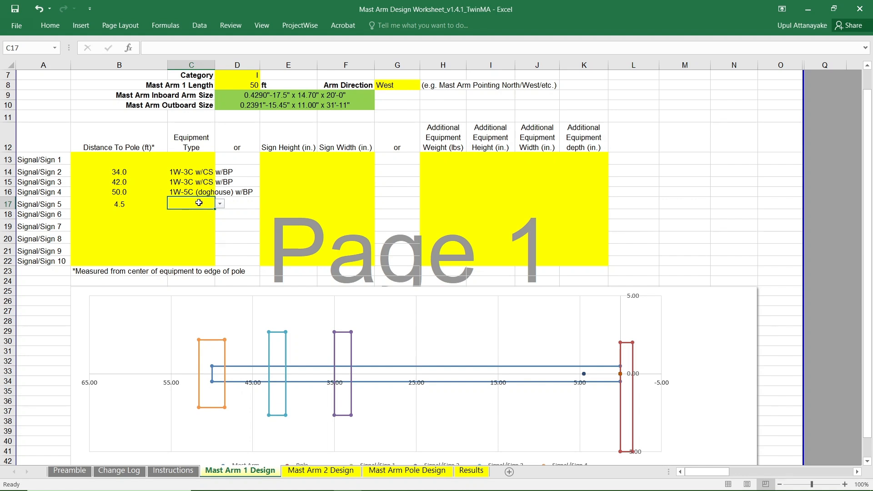
click(220, 204)
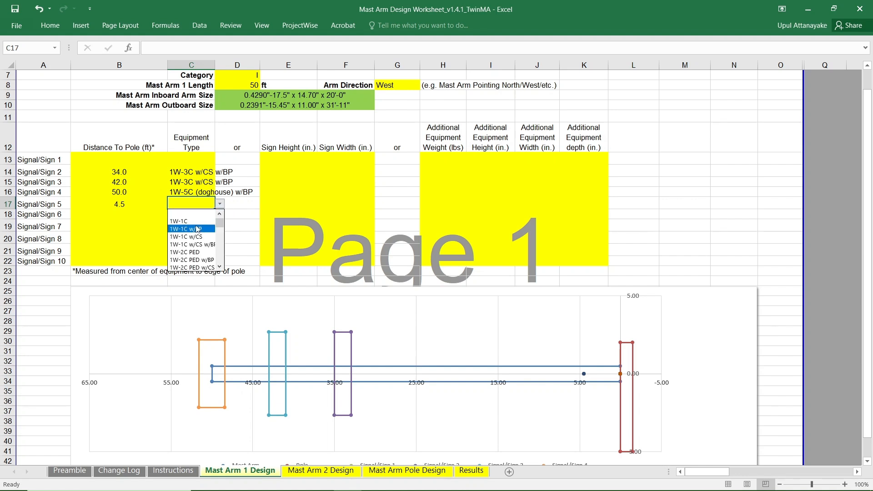
scroll(226, 233, down, 5)
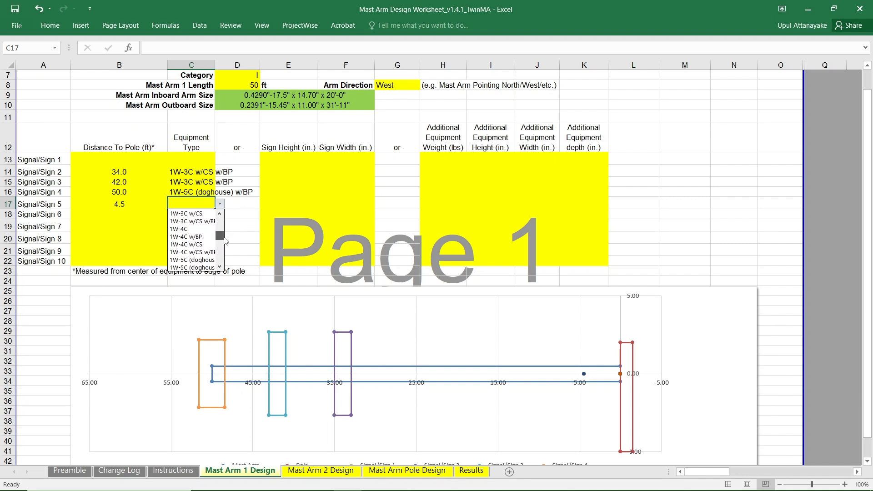
drag(221, 238, 224, 253)
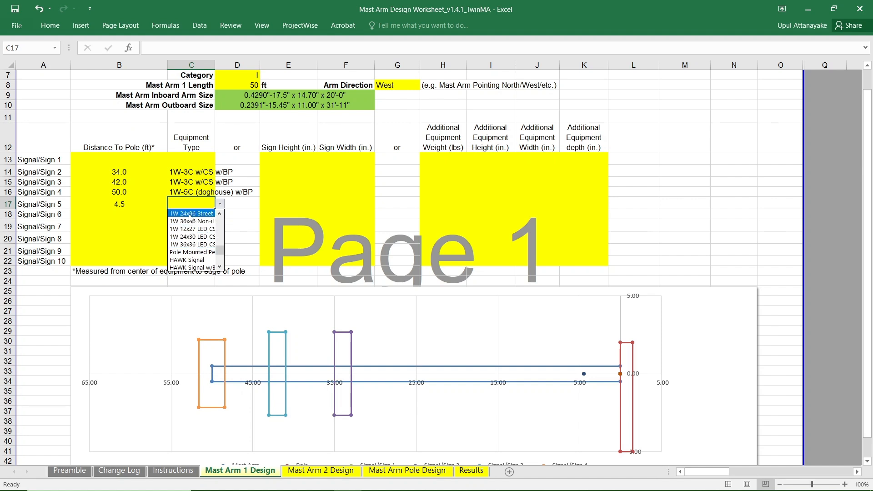
click(190, 215)
click(227, 224)
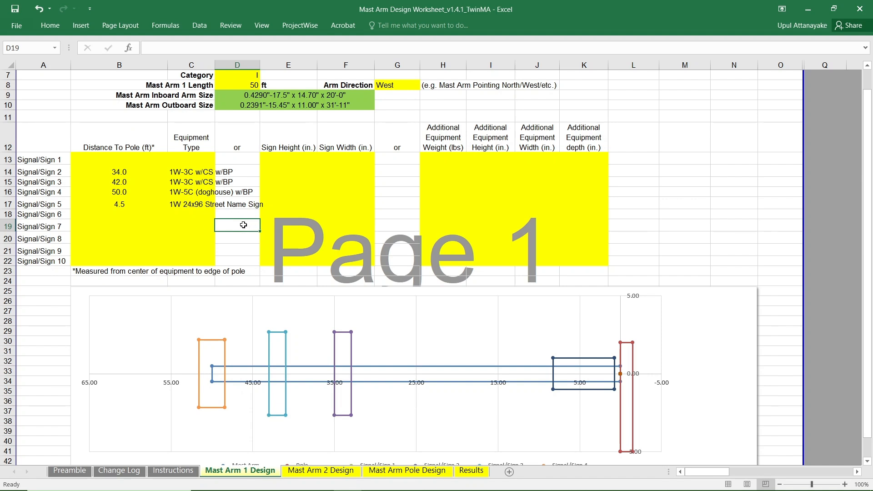
Review the Mast Arm 1 layout chart against the entered signal and sign data.
scroll(243, 225, down, 1)
scroll(243, 225, down, 1)
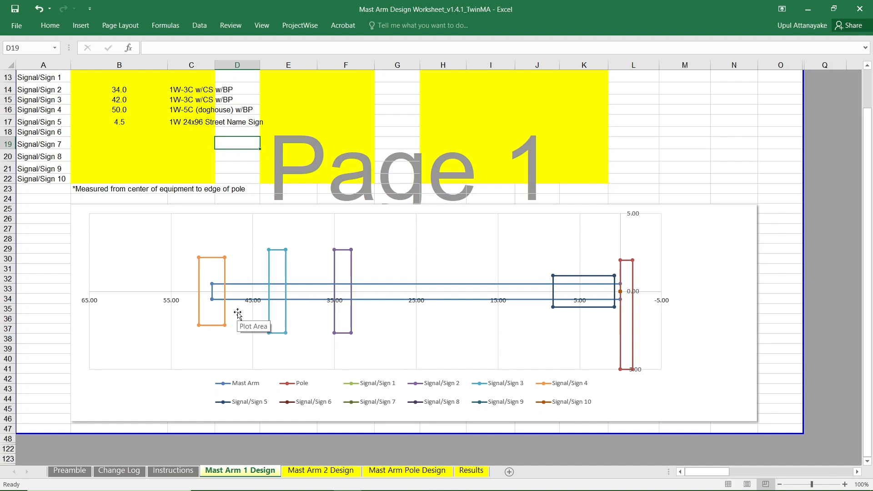
scroll(191, 108, up, 1)
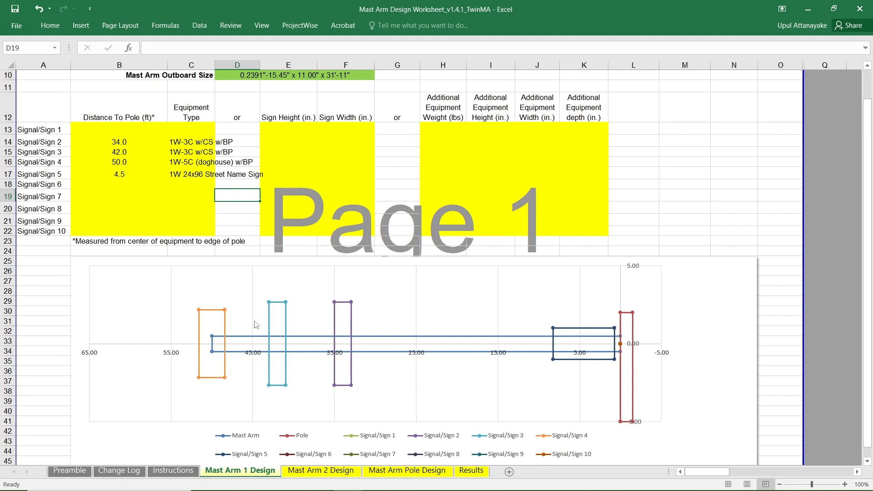
scroll(256, 318, down, 2)
scroll(257, 319, up, 2)
scroll(259, 318, up, 2)
scroll(258, 318, down, 1)
scroll(258, 318, up, 2)
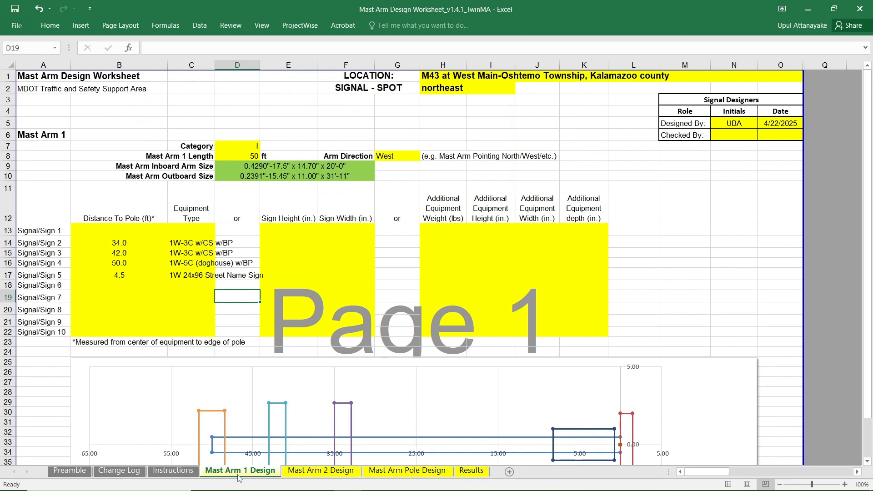
On the Mast Arm 2 Design sheet, set the mast arm length to 50 ft and the arm direction to South.
click(321, 471)
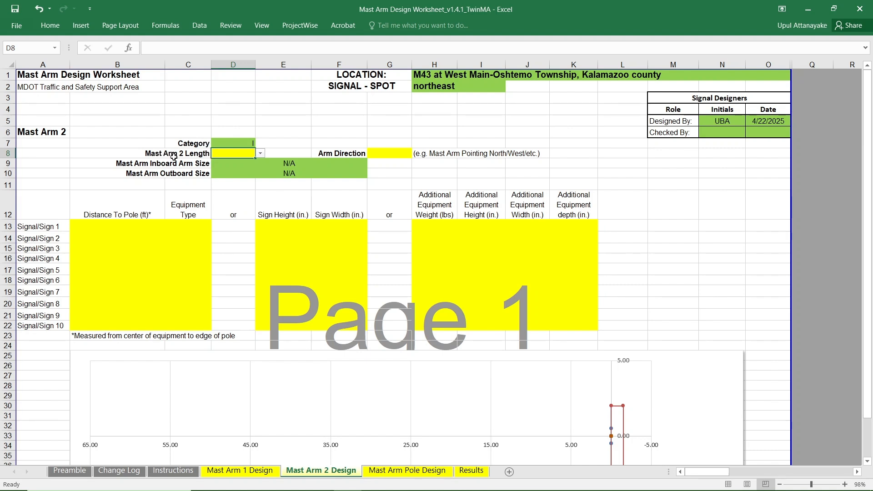
click(261, 154)
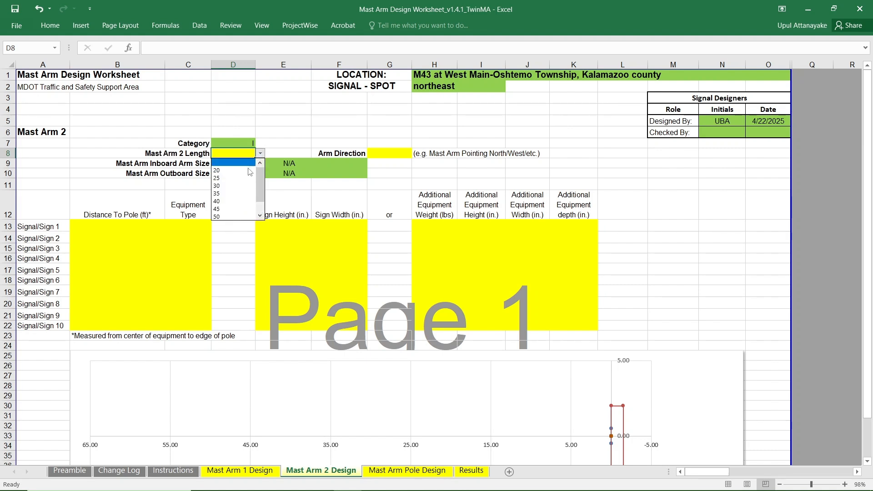
click(233, 216)
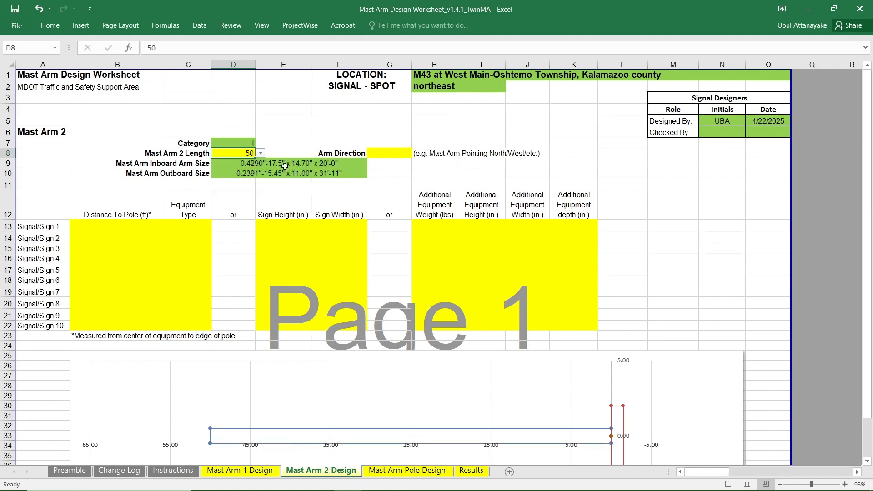
click(392, 155)
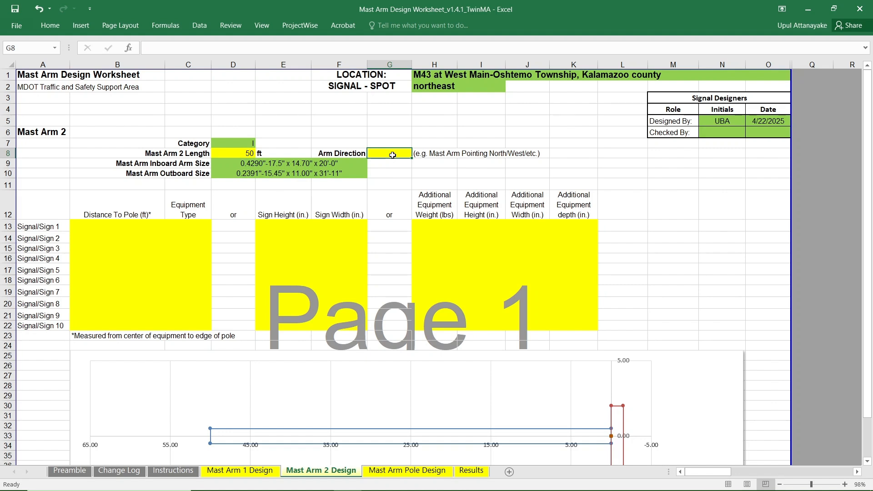
text(So)
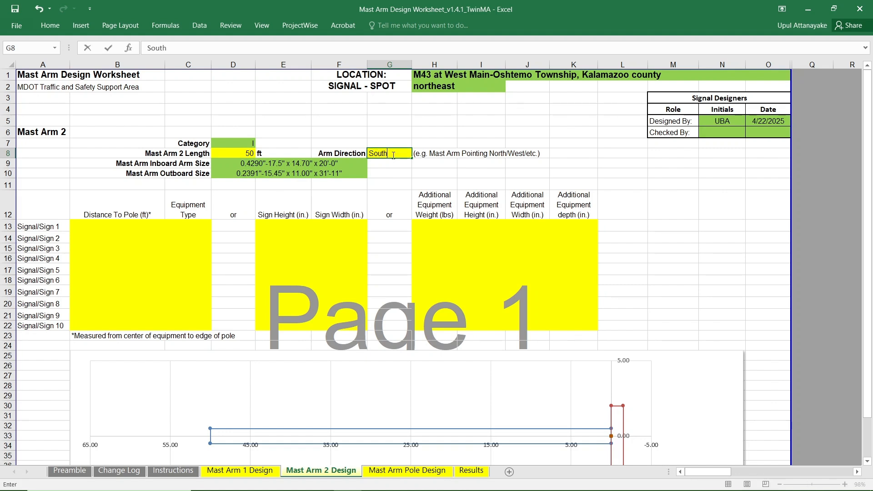
text(uth)
click(404, 172)
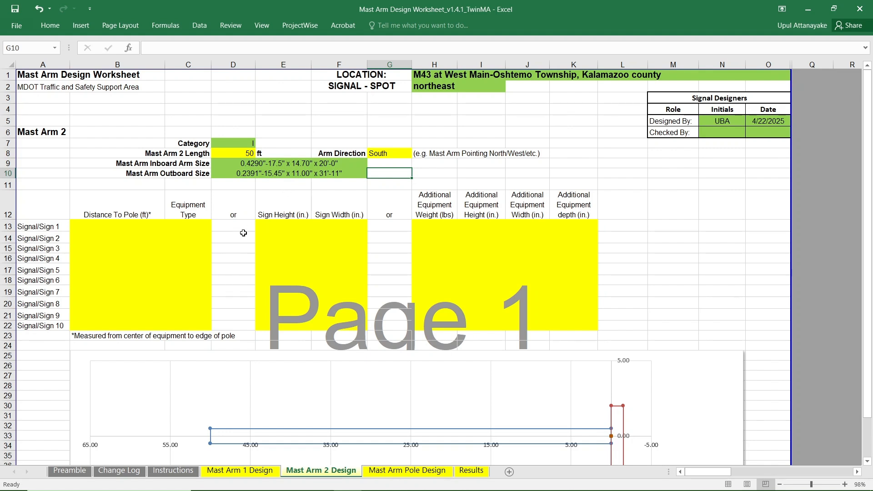
Enter the Mast Arm 2 distances to pole for Signal/Sign 2 through 5 as 34, 42, 50 and 4.5 ft.
click(106, 238)
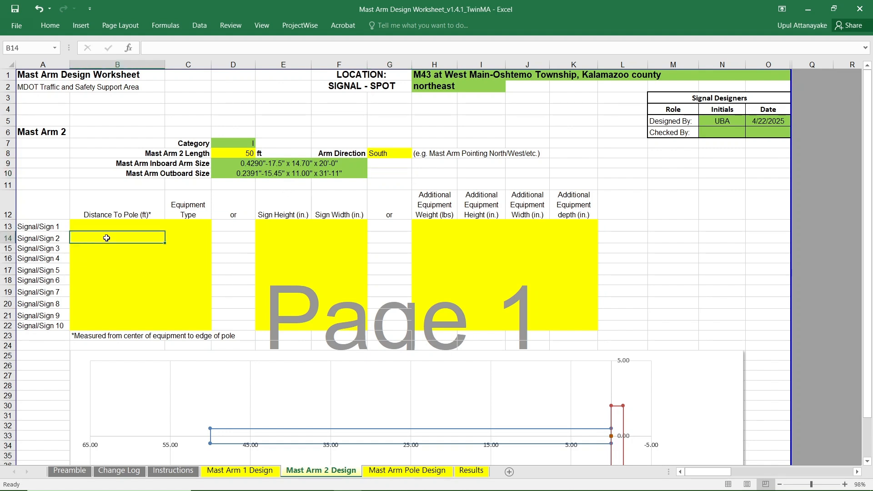
text(34)
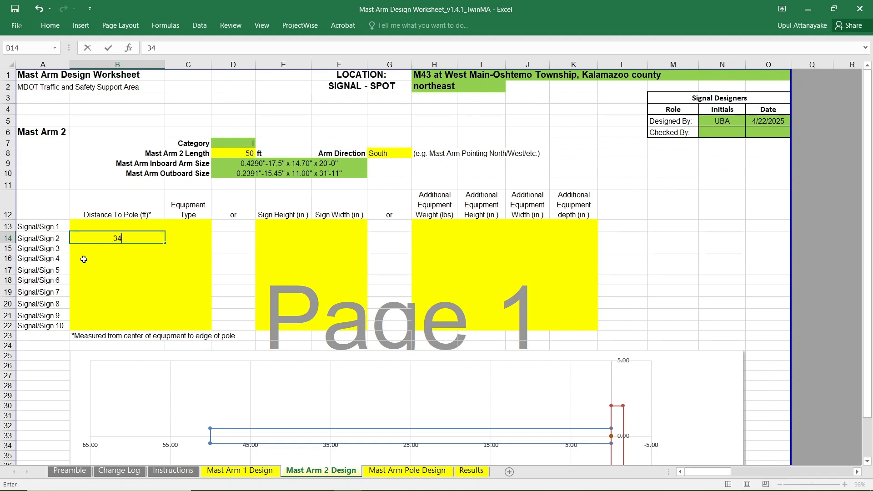
click(120, 249)
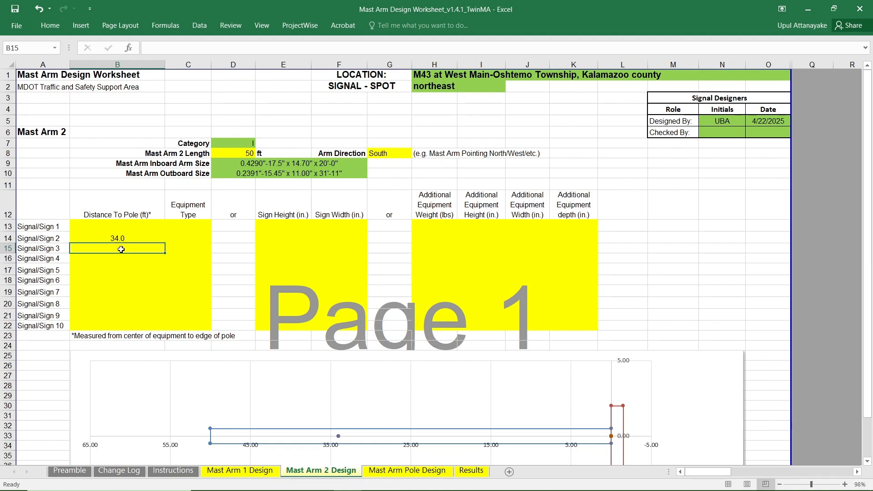
text(42)
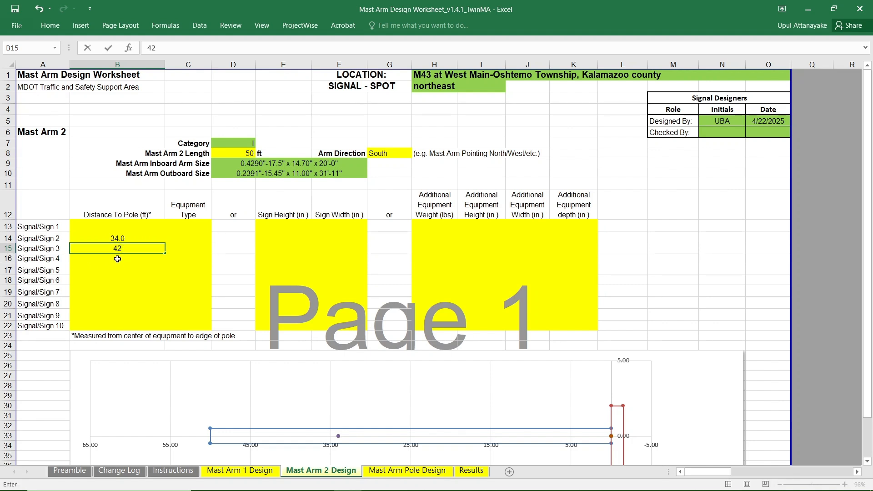
click(118, 259)
text(50)
click(121, 270)
text(4)
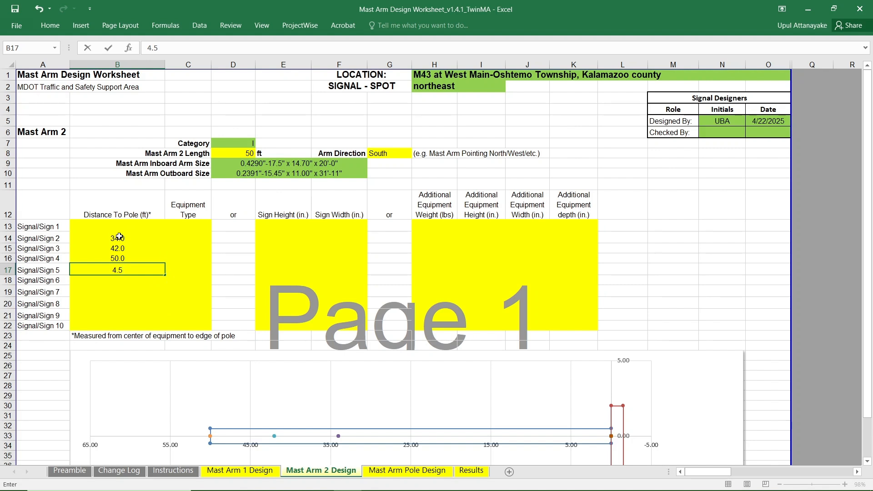
Set the Mast Arm 2 equipment type of Signal/Sign 2 to 1W-3C w/CS w/BP.
click(192, 236)
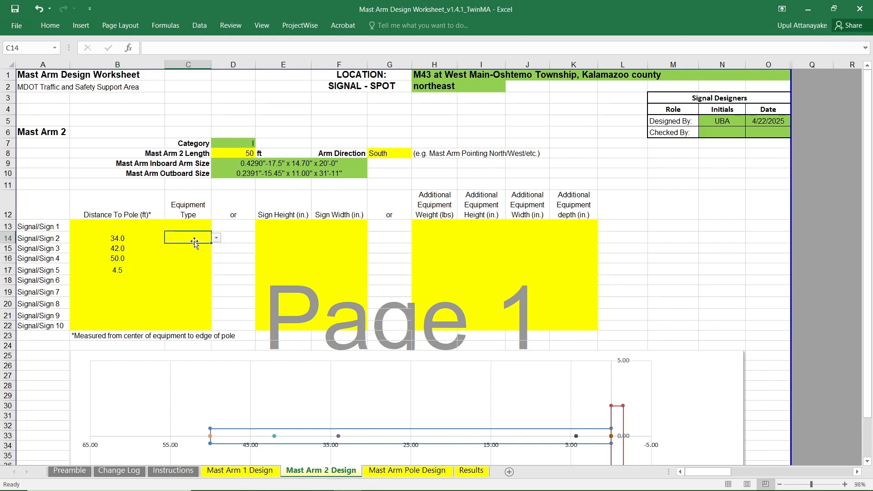
click(216, 238)
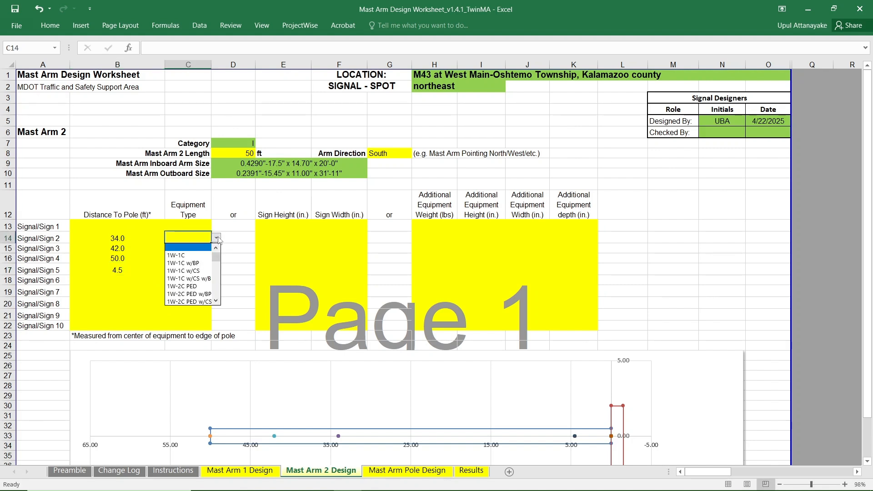
mouse_move(219, 259)
mouse_down()
mouse_move(218, 274)
mouse_move(218, 267)
mouse_up()
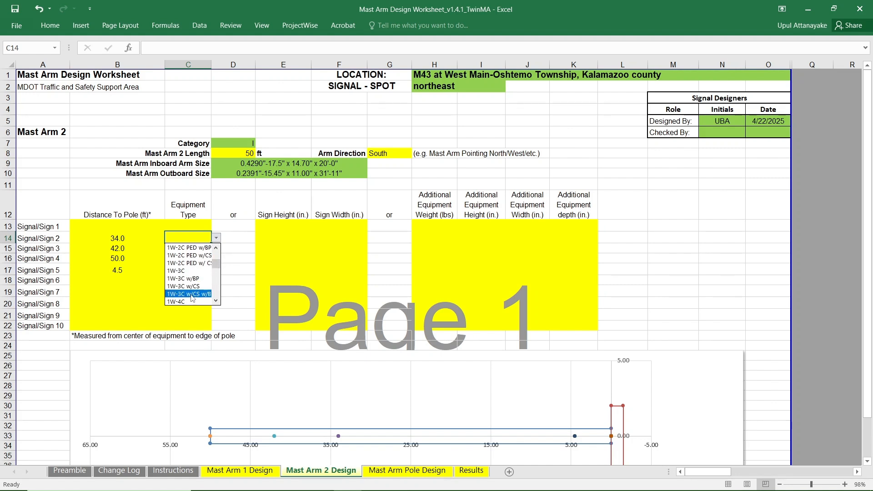
click(191, 295)
click(218, 272)
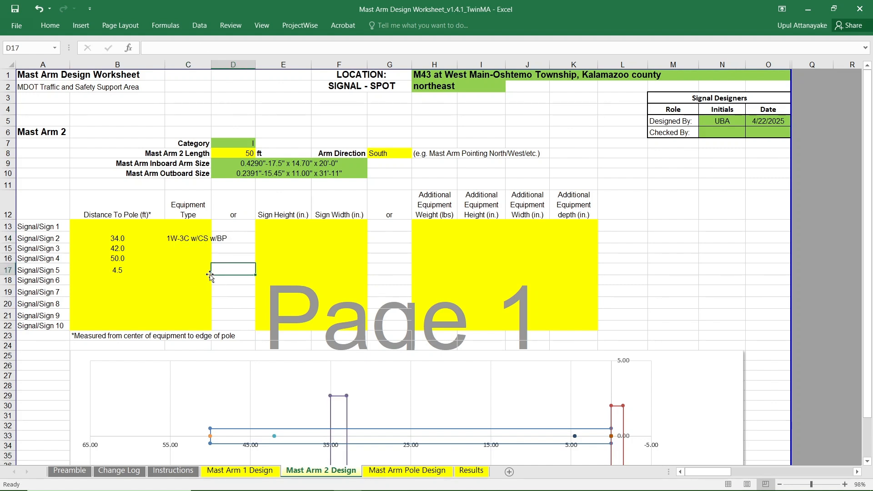
Set the Mast Arm 2 equipment type of Signal/Sign 3 to 1W-3C w/CS w/BP.
click(184, 249)
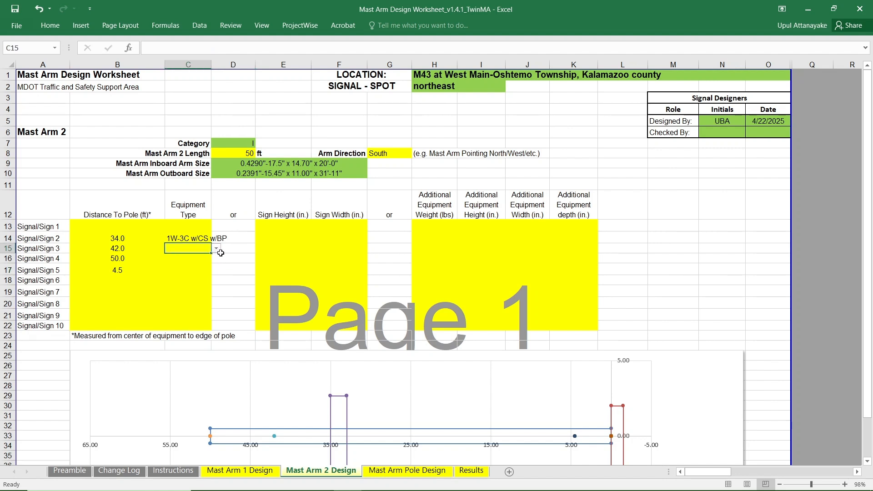
click(217, 251)
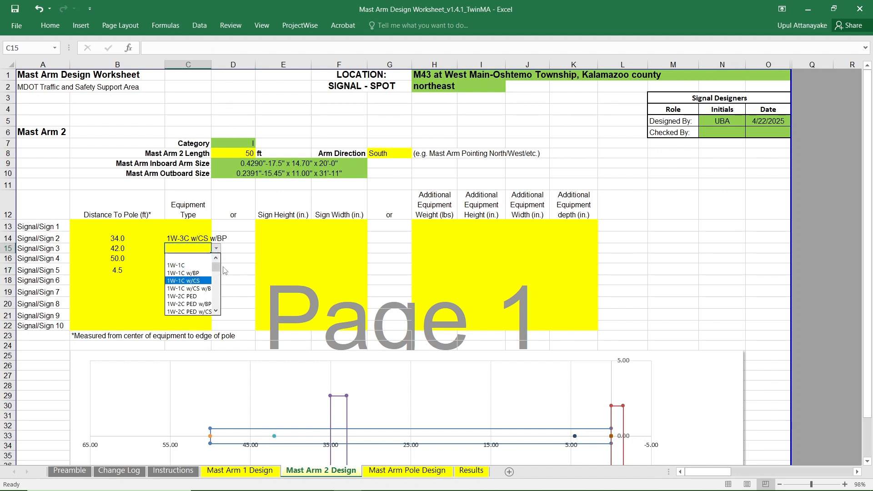
scroll(216, 269, down, 1)
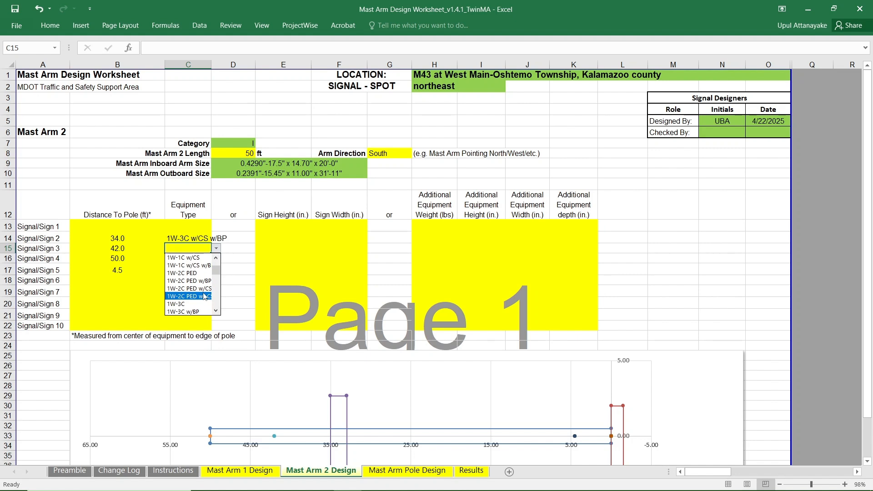
scroll(211, 305, down, 2)
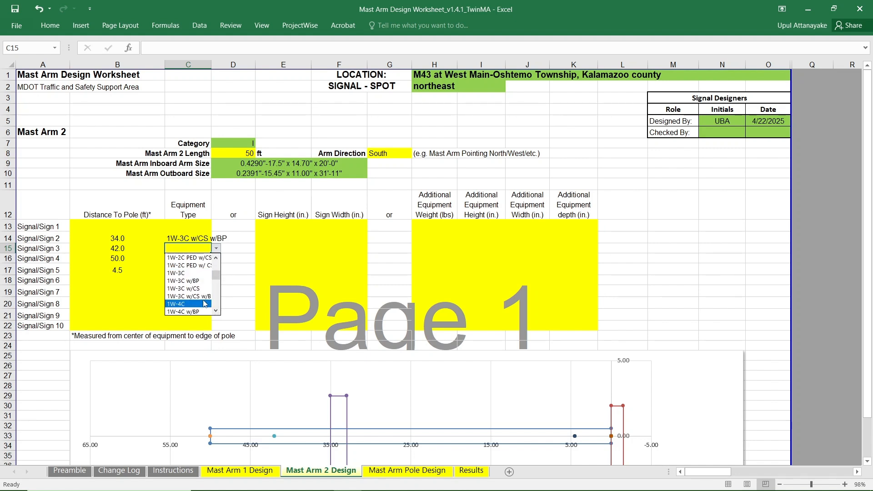
click(208, 296)
click(246, 279)
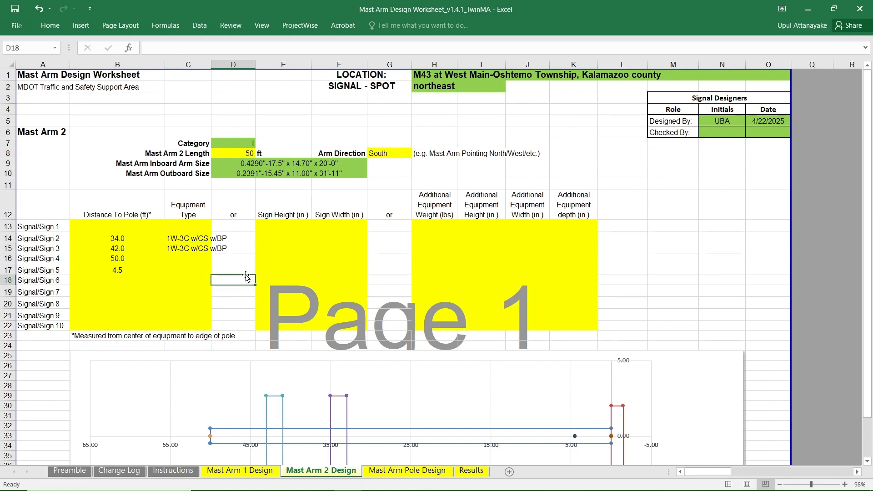
Set the Mast Arm 2 equipment type of Signal/Sign 4 to 1W-5C (doghouse) w/CS.
click(210, 261)
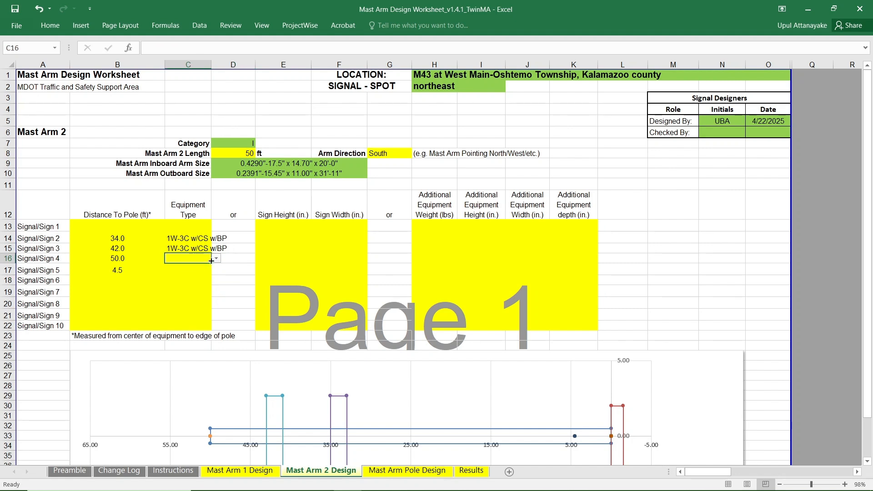
click(217, 258)
drag(217, 282, 217, 303)
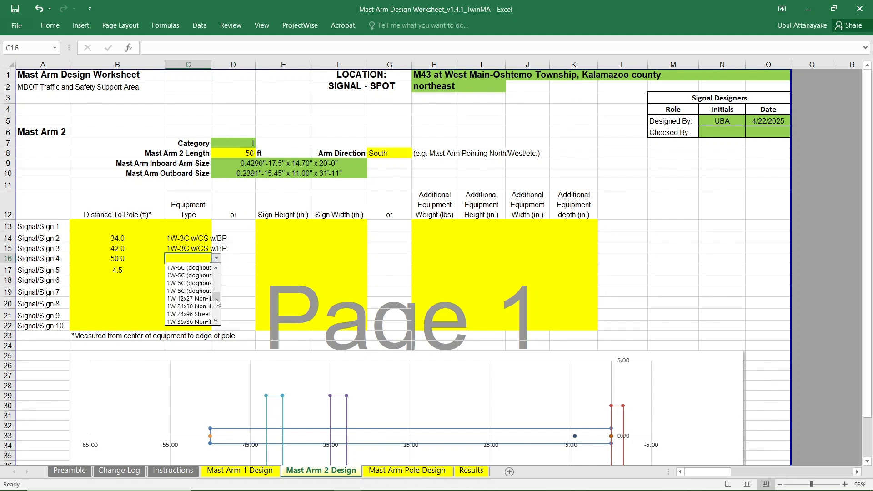
click(188, 282)
click(231, 271)
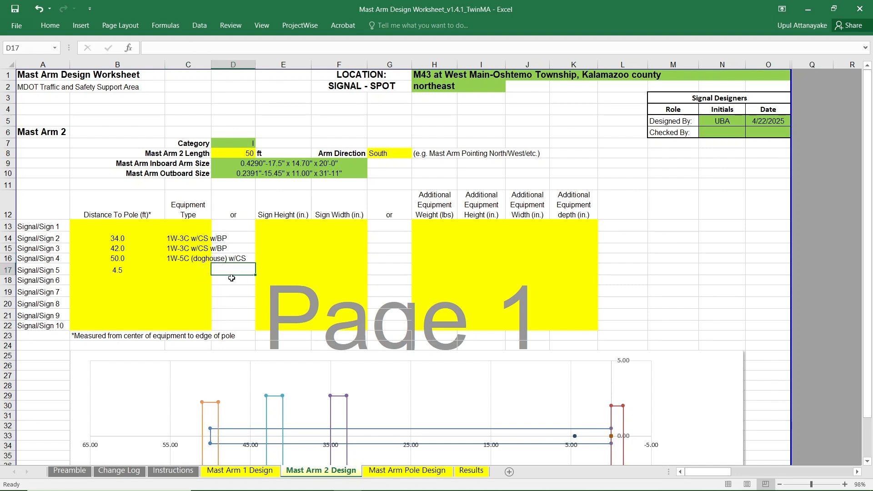
Set the Mast Arm 2 equipment type of Signal/Sign 5 to 1W 24x96 Street Name Sign.
click(183, 272)
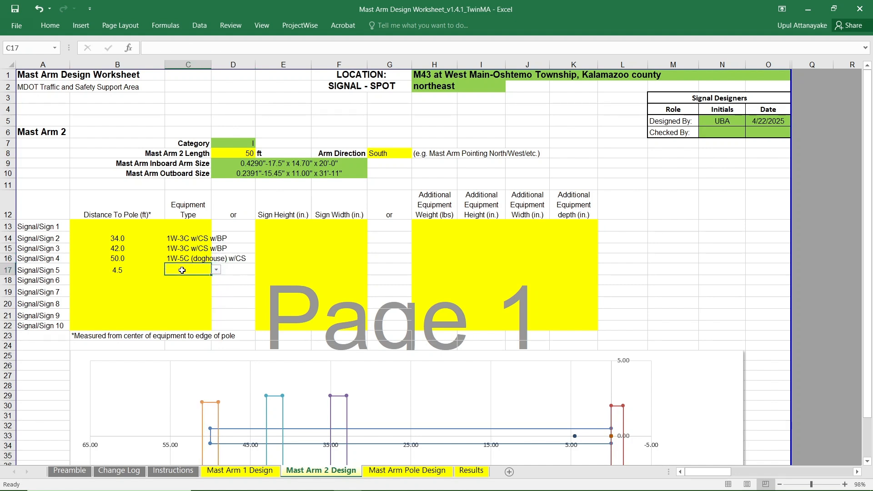
click(219, 273)
drag(217, 290, 213, 307)
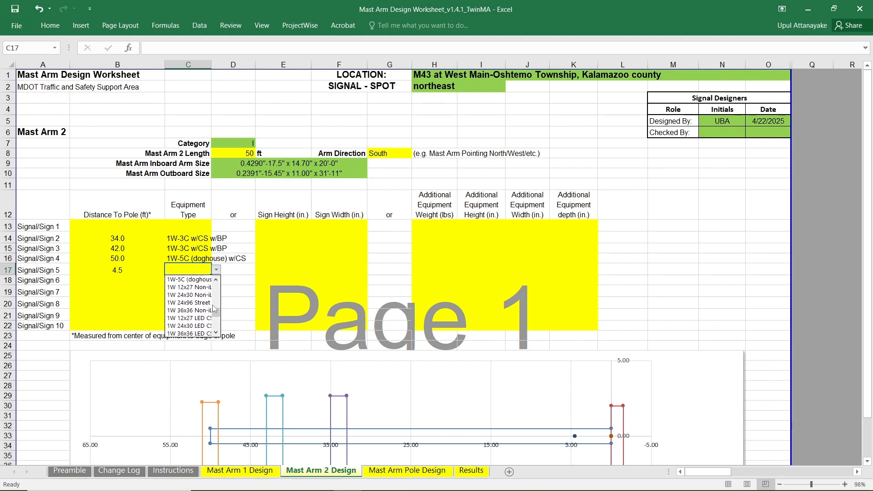
click(189, 303)
click(239, 293)
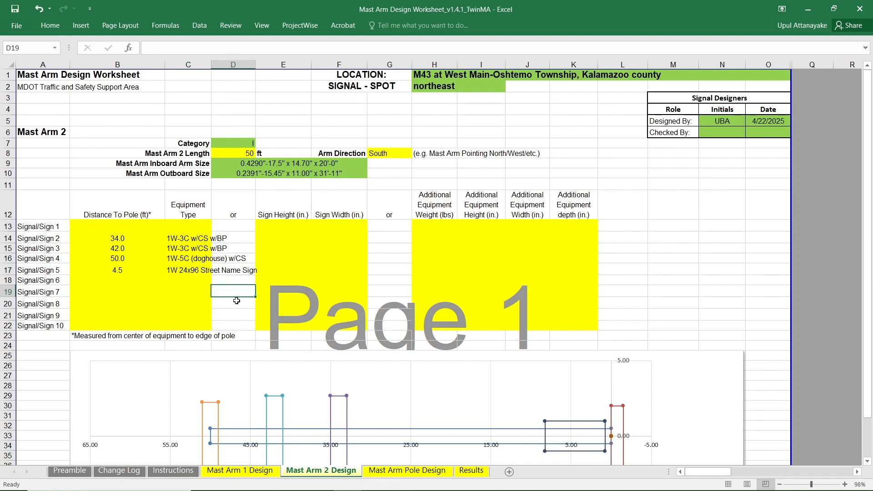
On the Mast Arm Pole Design sheet, set the Luminaire option to YES.
scroll(250, 300, down, 2)
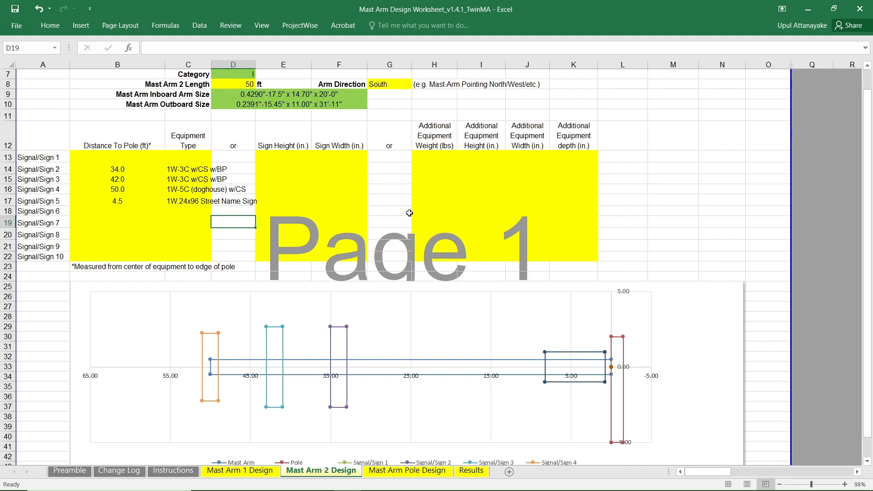
scroll(407, 213, down, 3)
scroll(473, 217, up, 5)
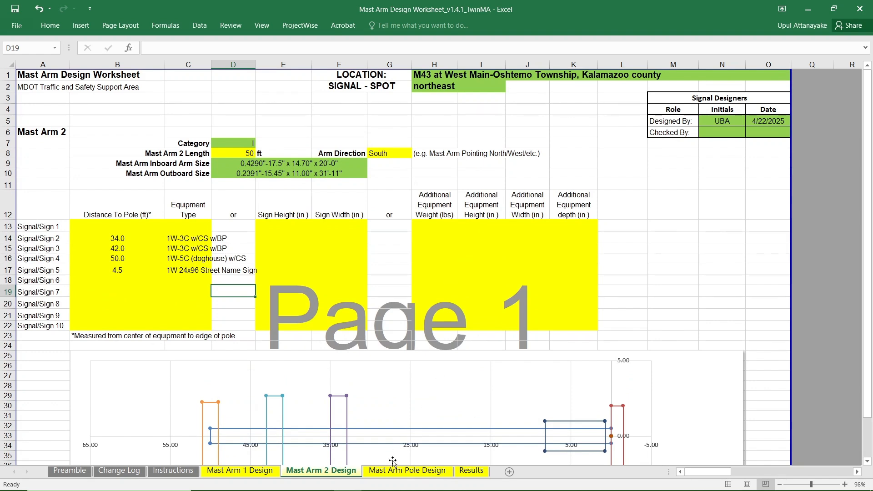
click(407, 471)
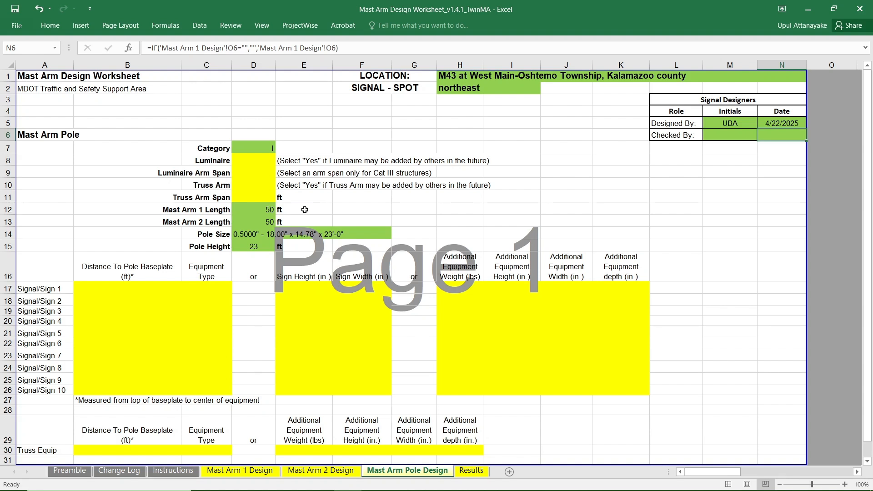
click(263, 162)
click(280, 161)
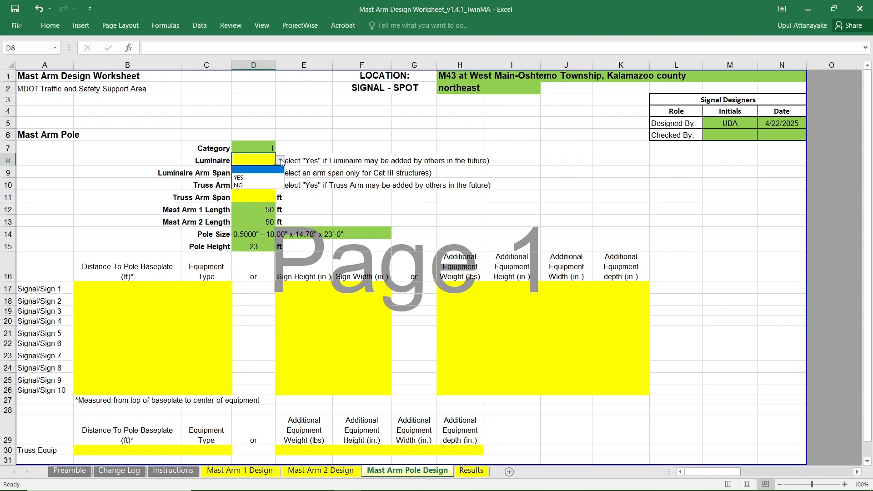
click(260, 173)
click(260, 172)
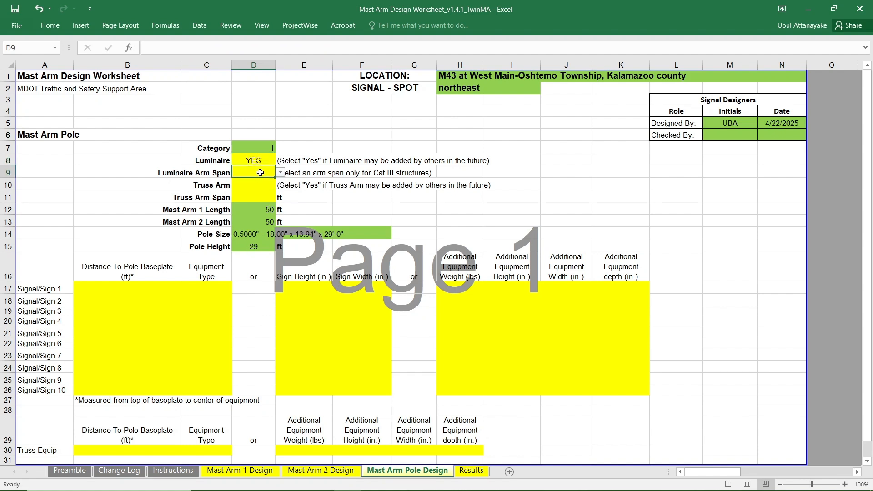
click(311, 176)
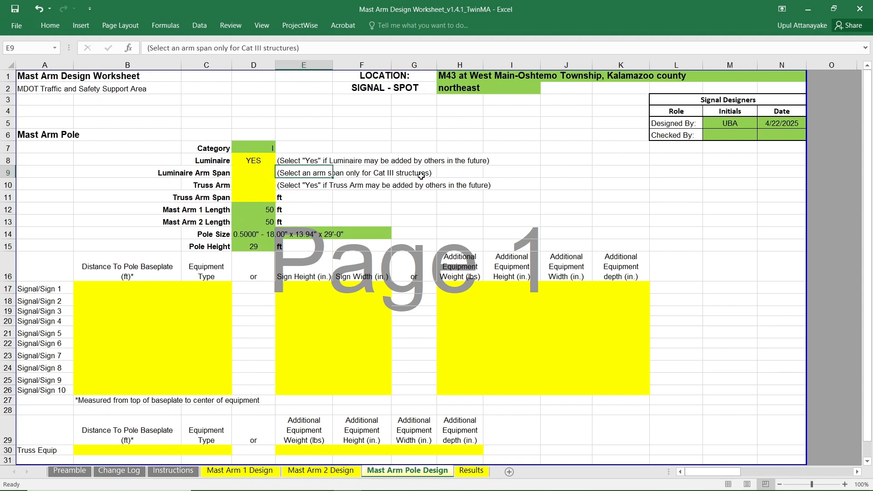
click(447, 171)
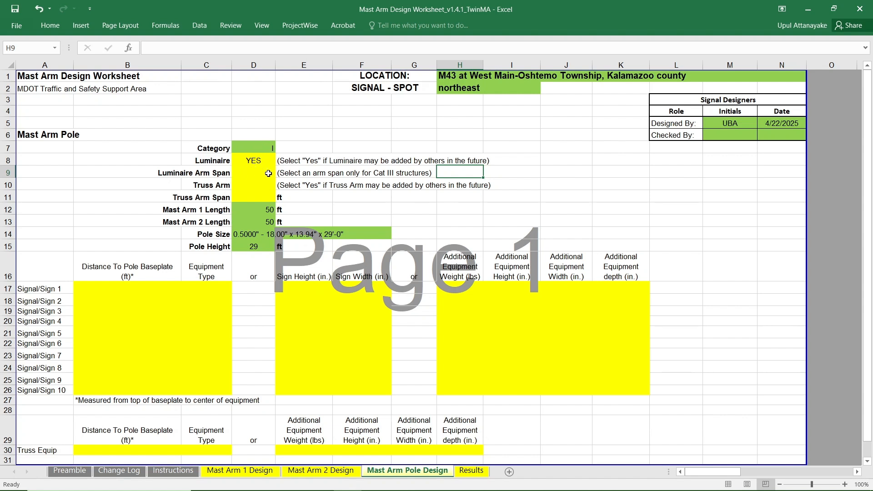
Set the pole's Truss Arm option to YES and its Truss Arm Span to 18 ft.
click(254, 187)
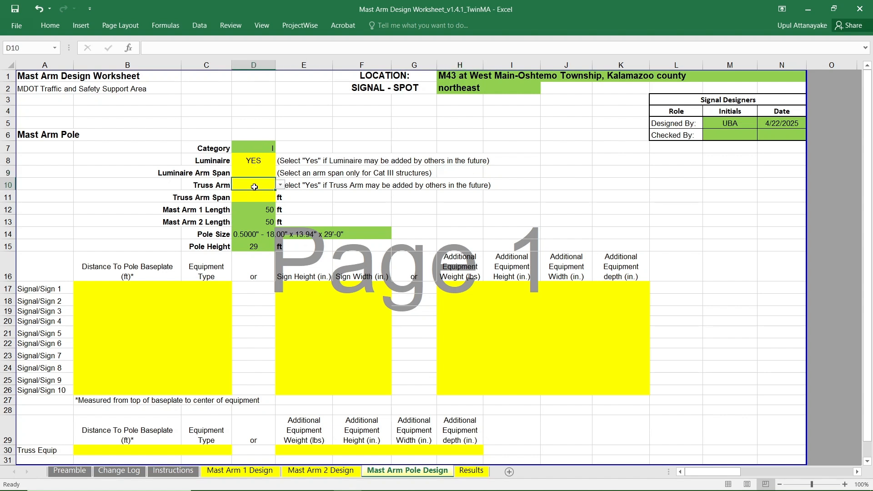
click(281, 186)
click(254, 199)
click(253, 199)
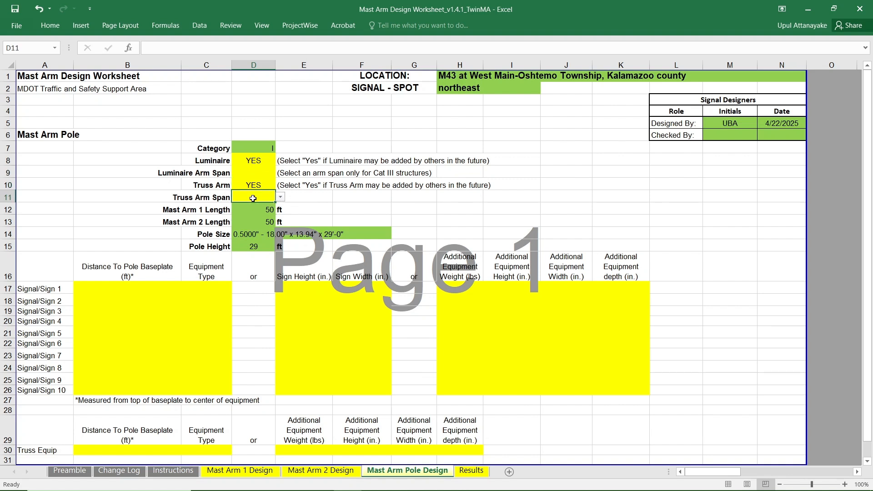
click(281, 197)
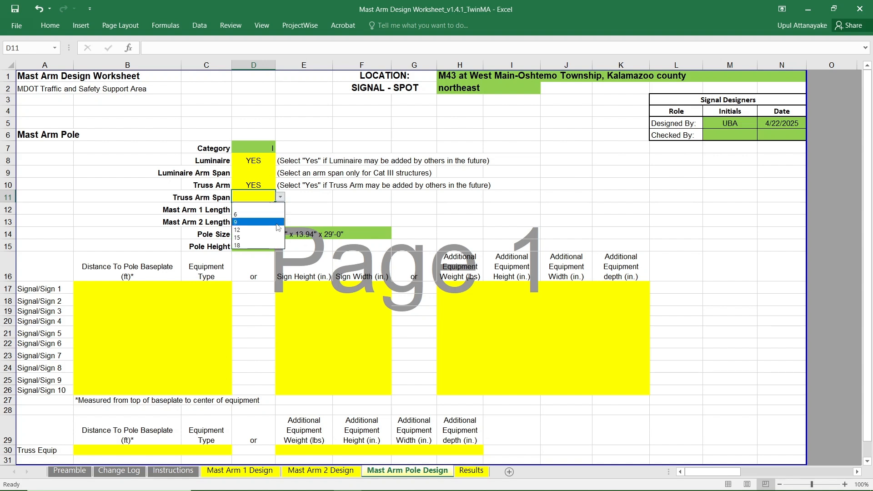
click(245, 245)
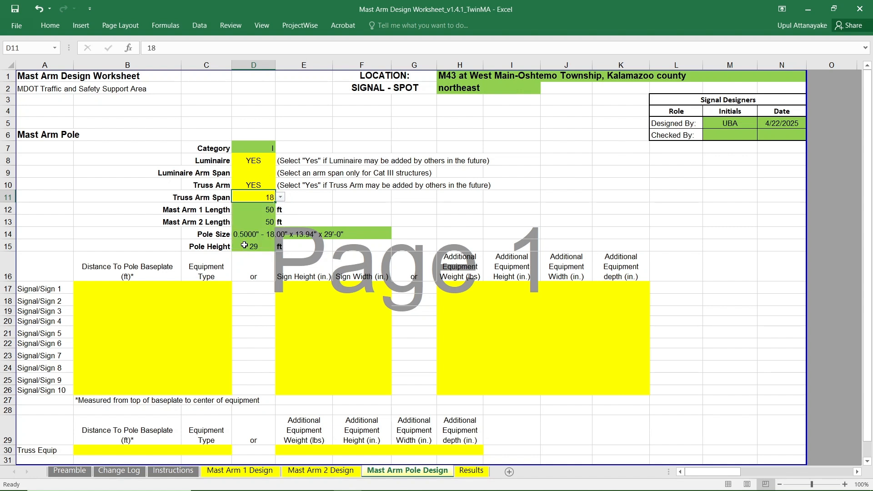
click(323, 205)
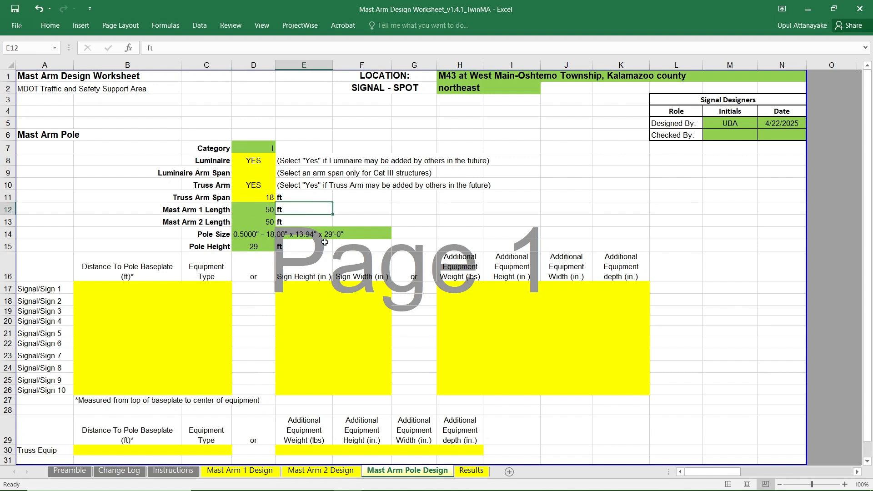
On the Mast Arm Pole Design sheet, set the equipment type of Signal/Sign 1 to Pole Mounted Ped Signal.
scroll(415, 212, down, 2)
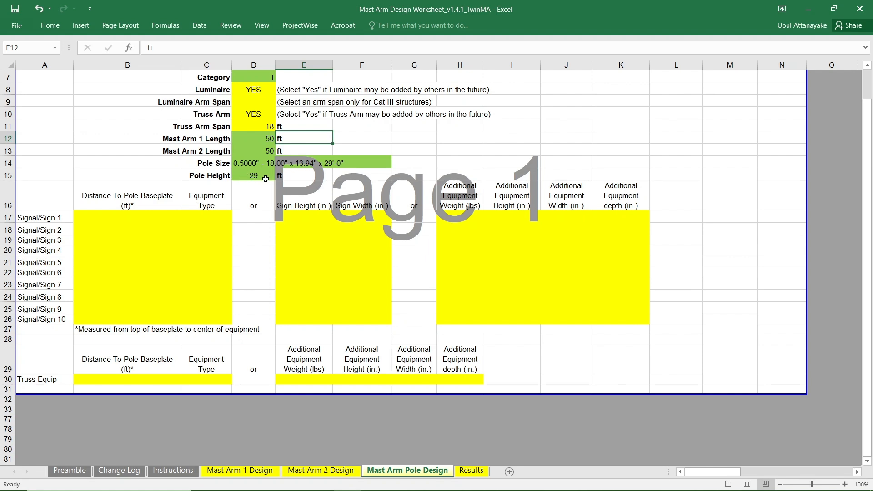
scroll(161, 204, down, 1)
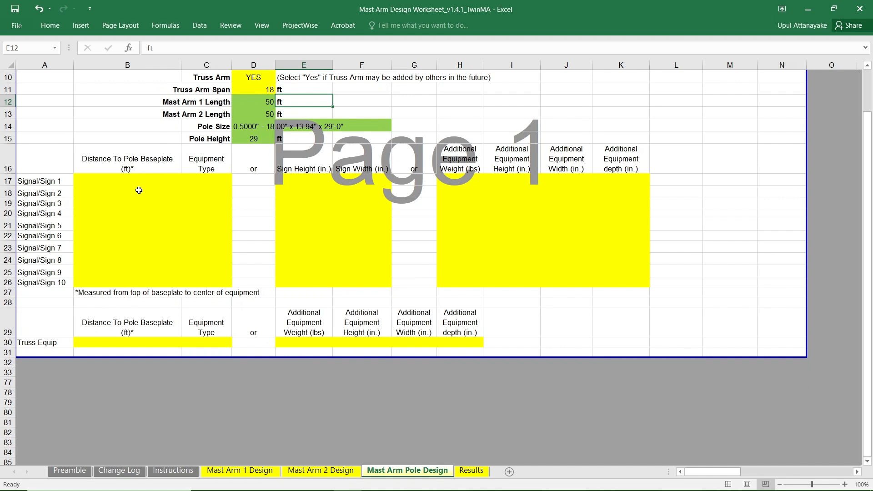
click(139, 182)
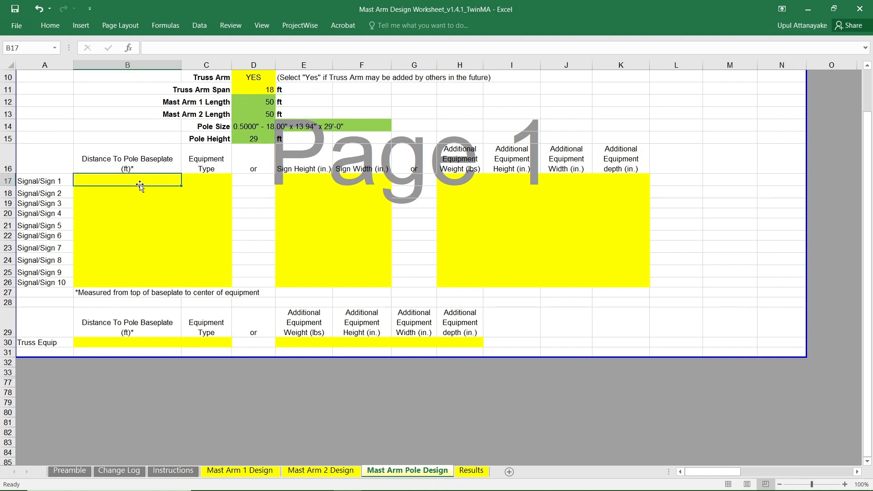
click(215, 184)
click(237, 181)
drag(240, 199, 236, 236)
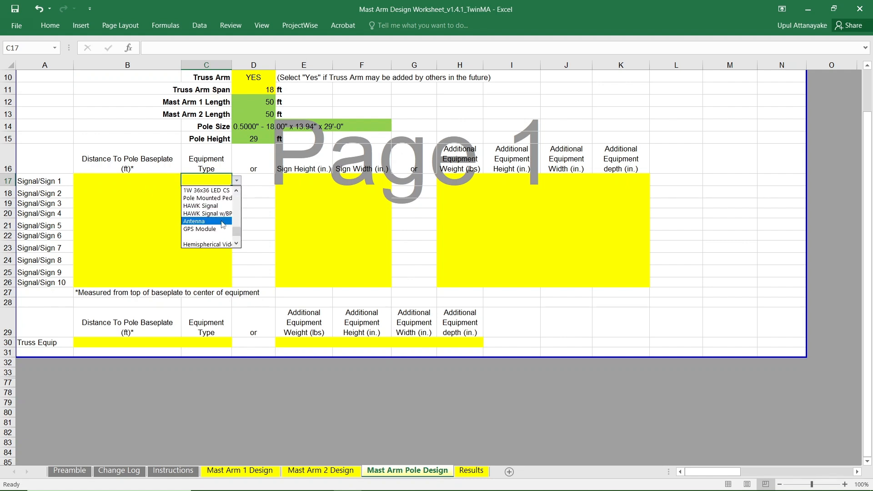
click(215, 199)
Set the pole's Signal/Sign 2 equipment type to Pole Mounted Ped Signal.
click(227, 192)
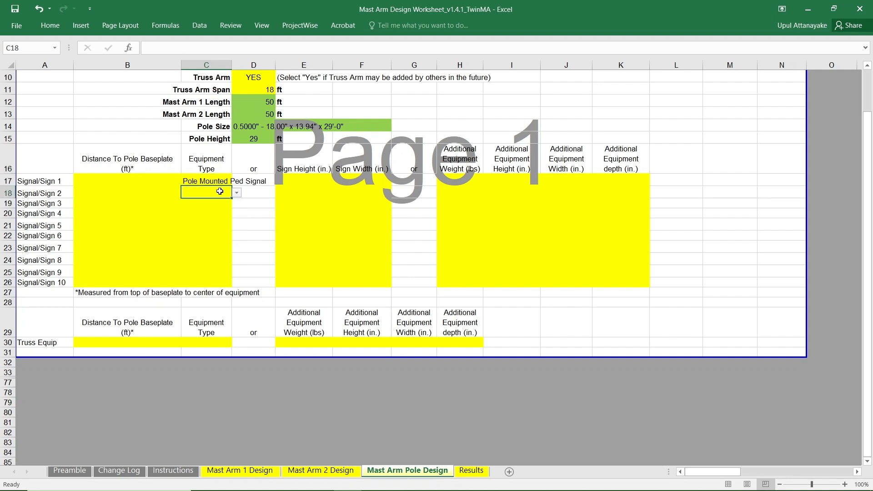
click(237, 193)
drag(240, 214, 241, 229)
scroll(237, 233, down, 3)
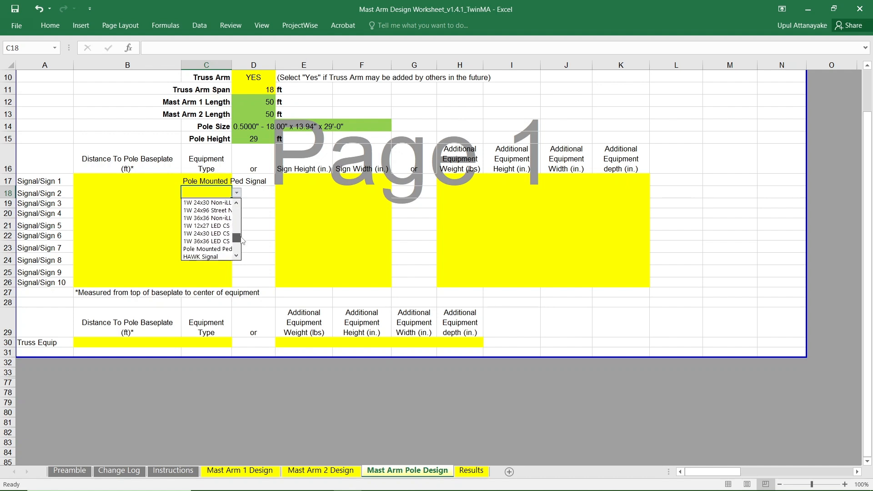
click(209, 232)
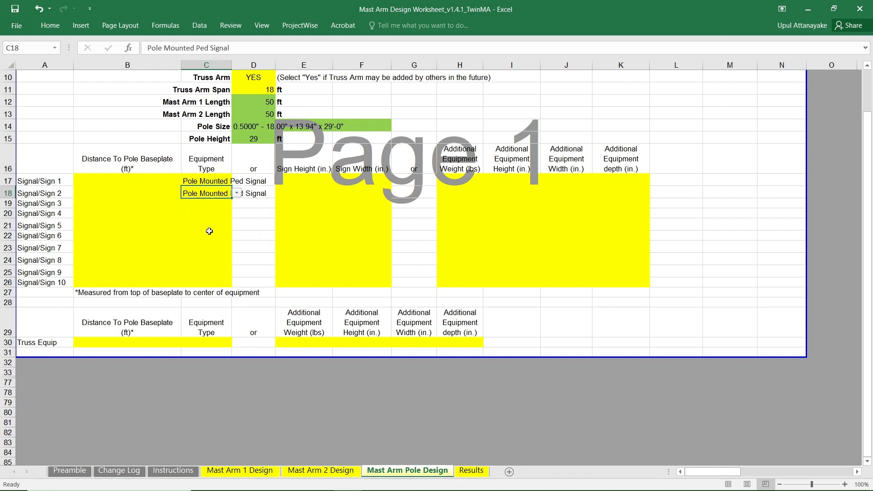
Enter a distance to pole baseplate of 9.67 ft for both Signal/Sign 1 and Signal/Sign 2.
click(130, 184)
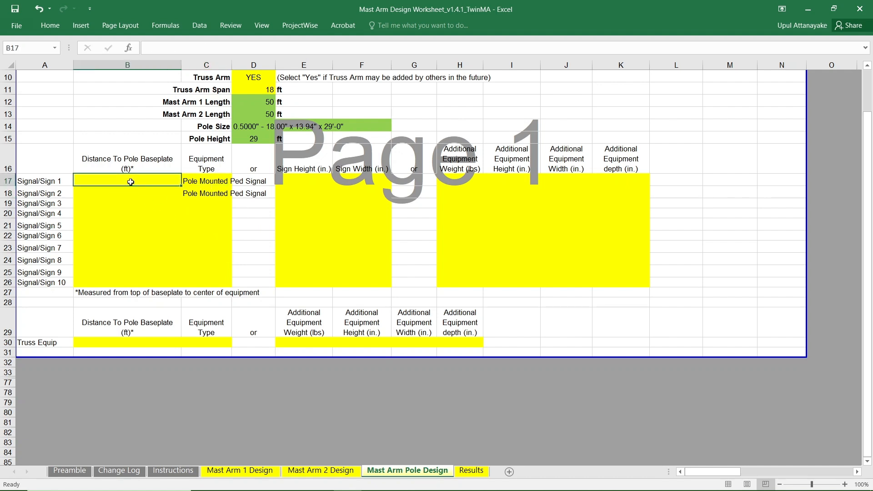
text(9.67)
click(128, 193)
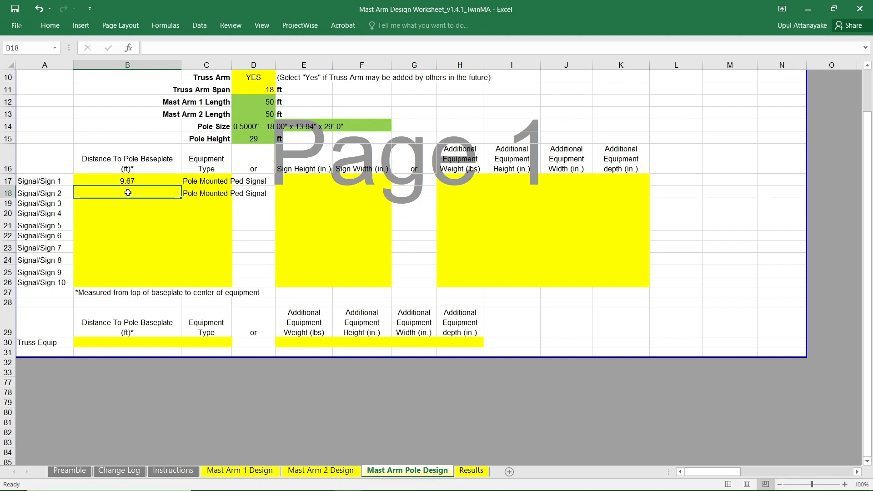
text(9.67)
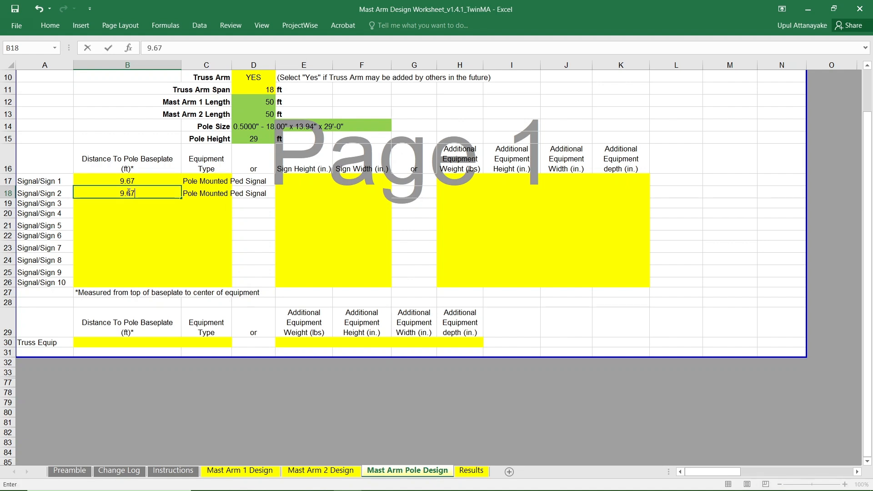
click(255, 213)
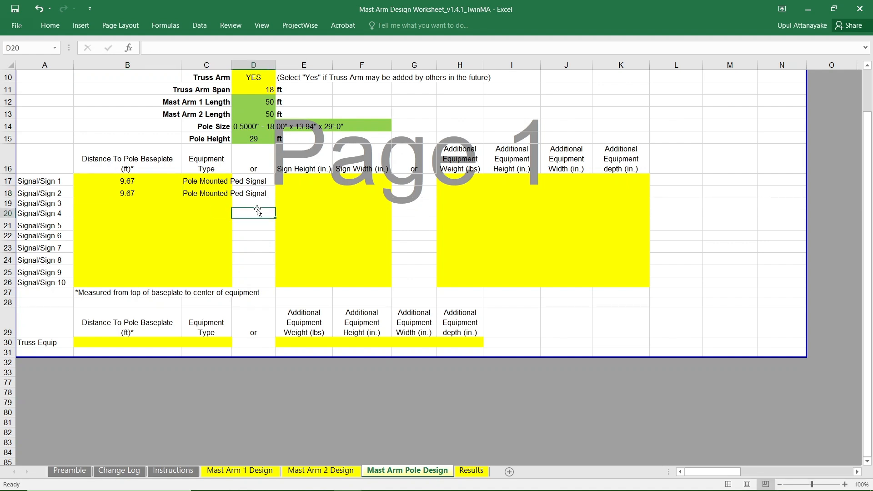
Set the pole's Signal/Sign 3 equipment type to 1W-3C w/BP.
click(207, 202)
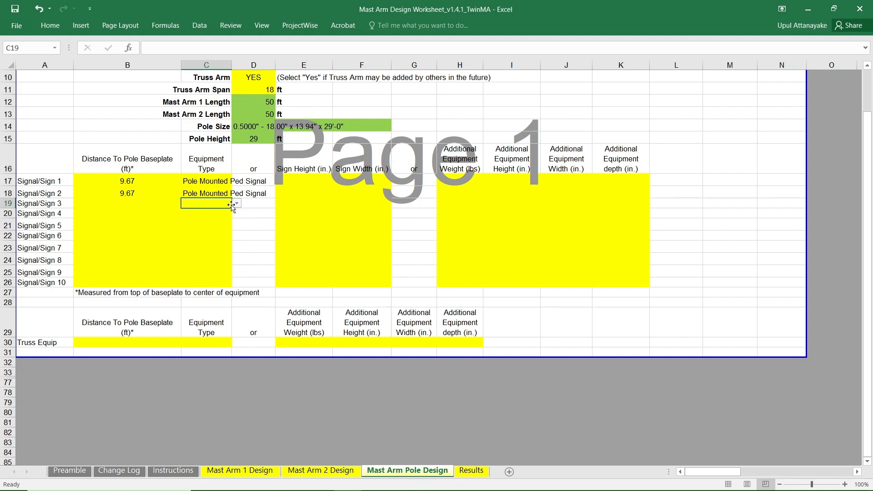
click(237, 203)
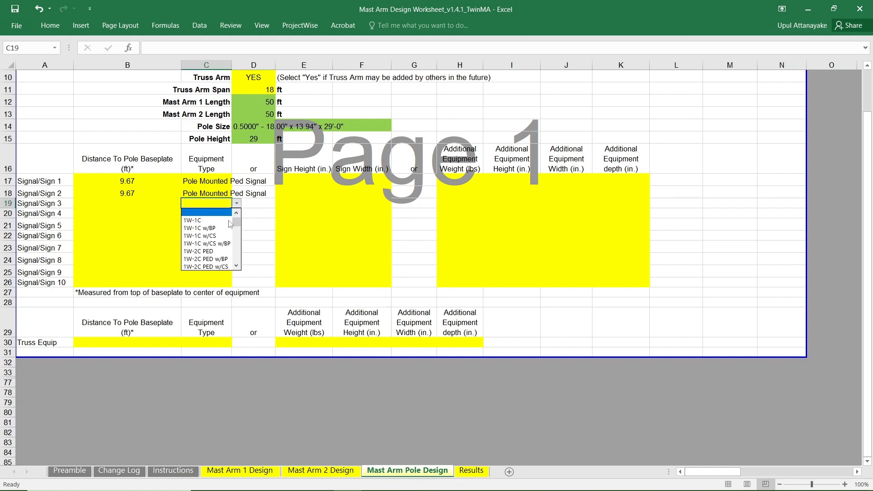
click(237, 267)
click(237, 267)
click(237, 267)
click(237, 267)
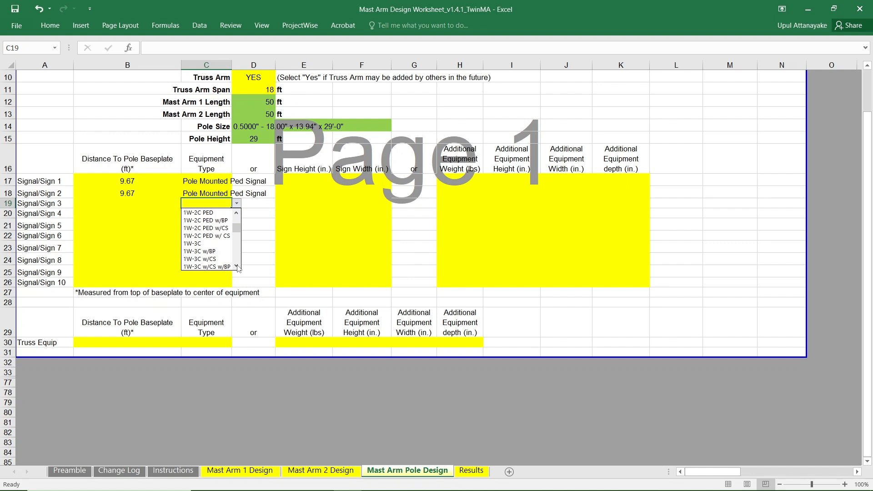
click(236, 266)
click(237, 267)
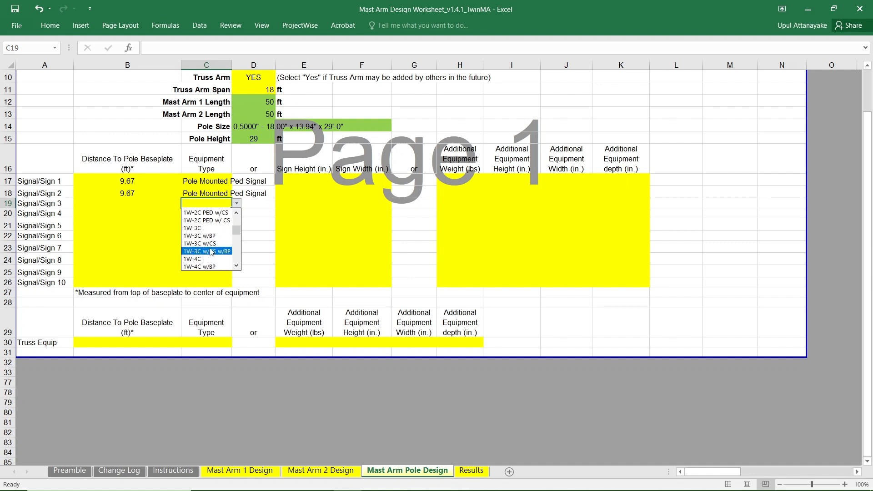
click(207, 236)
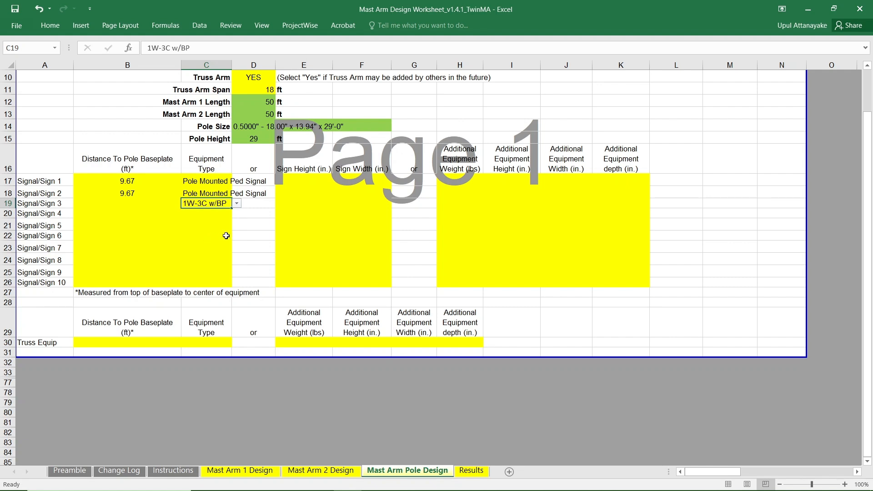
Set the pole's Signal/Sign 4 equipment type to GPS Module.
click(204, 213)
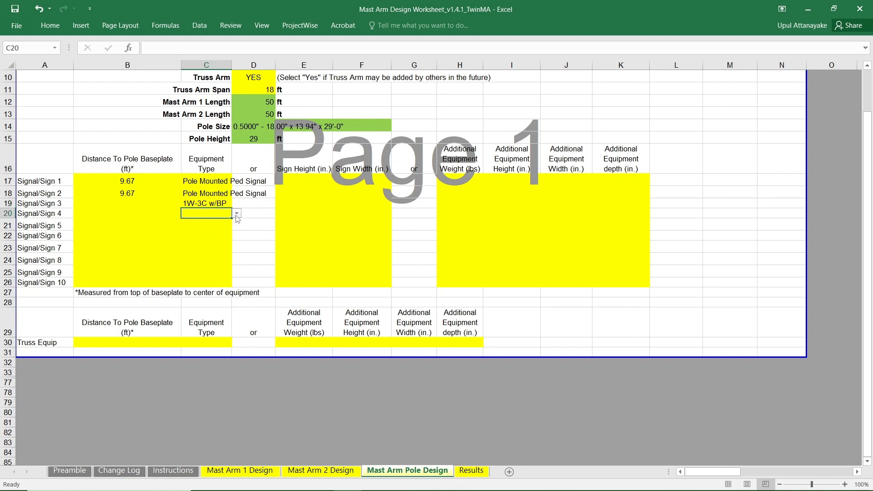
click(236, 214)
drag(238, 234, 237, 272)
click(209, 276)
Set the pole's Signal/Sign 5 equipment type to Antenna.
click(217, 225)
click(237, 225)
drag(237, 243, 234, 278)
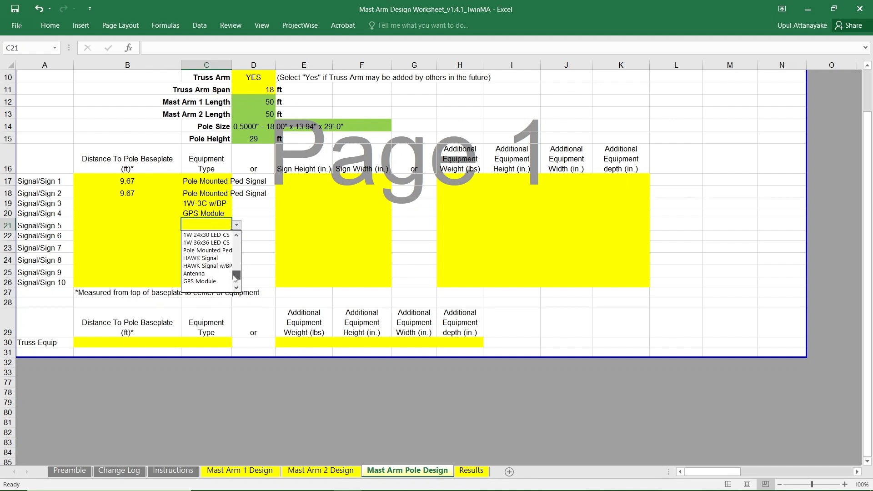
click(200, 281)
Enter distances to pole baseplate of 10.33, 12.67 and 30.33 ft for Signal/Sign 3, 4 and 5 respectively.
click(130, 205)
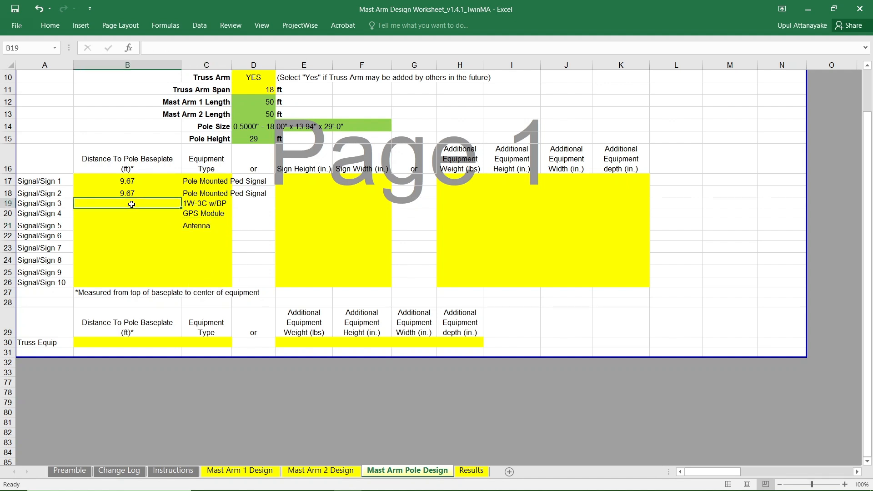
text(1)
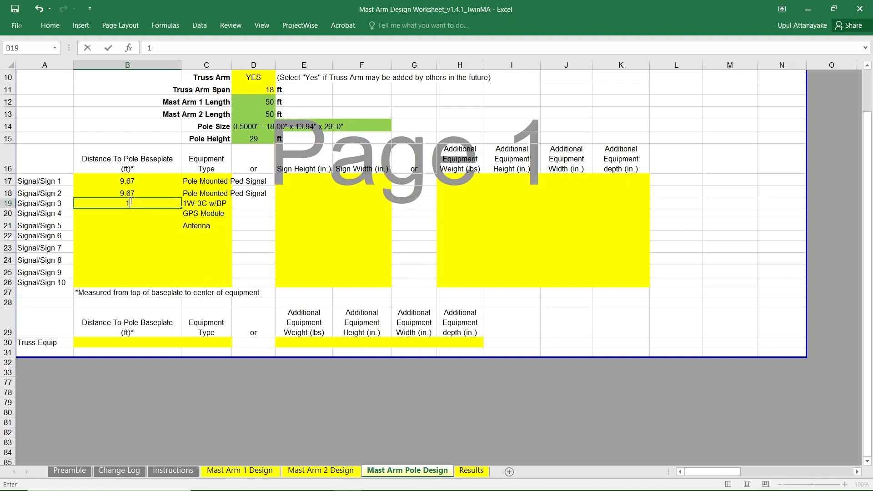
text(0.33)
click(137, 214)
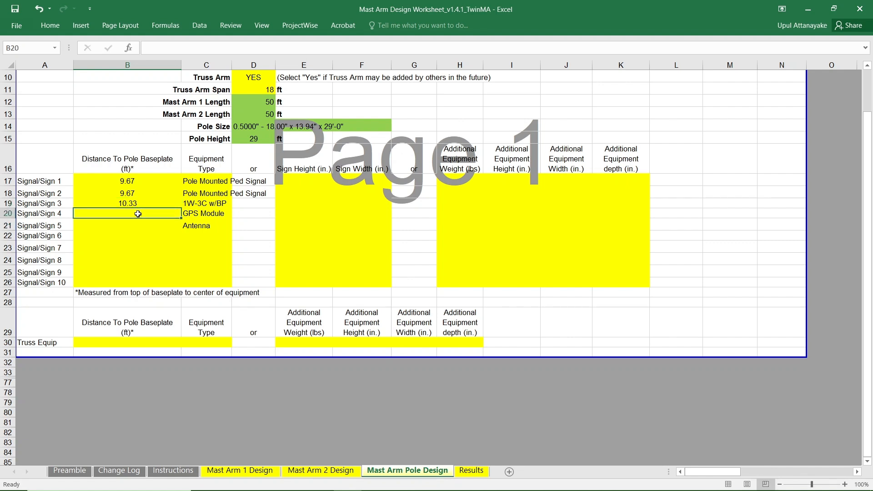
text(12.)
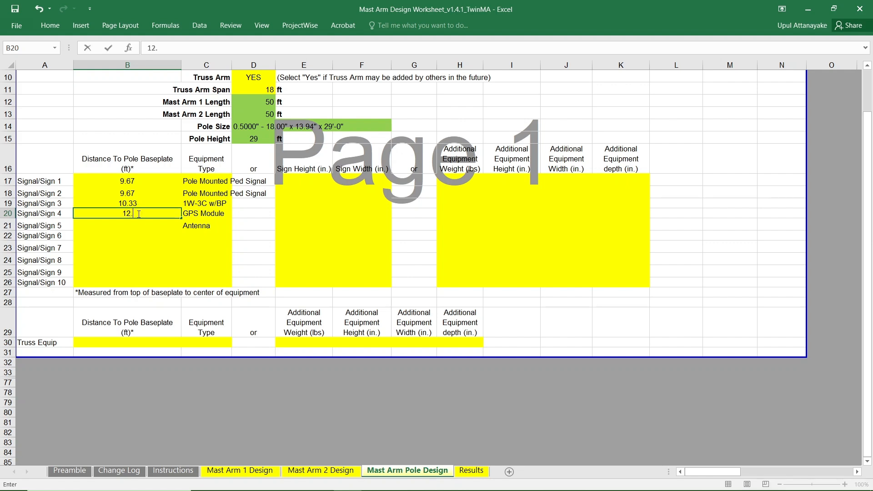
text(67)
click(132, 225)
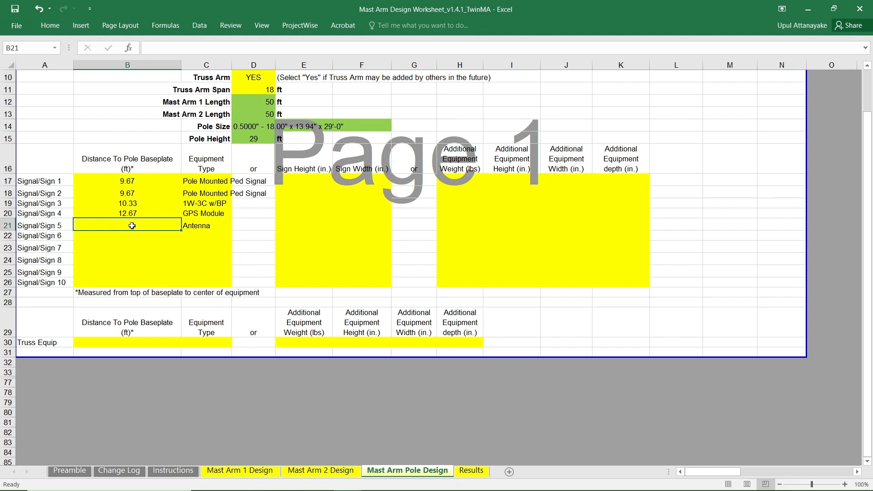
text(30.33)
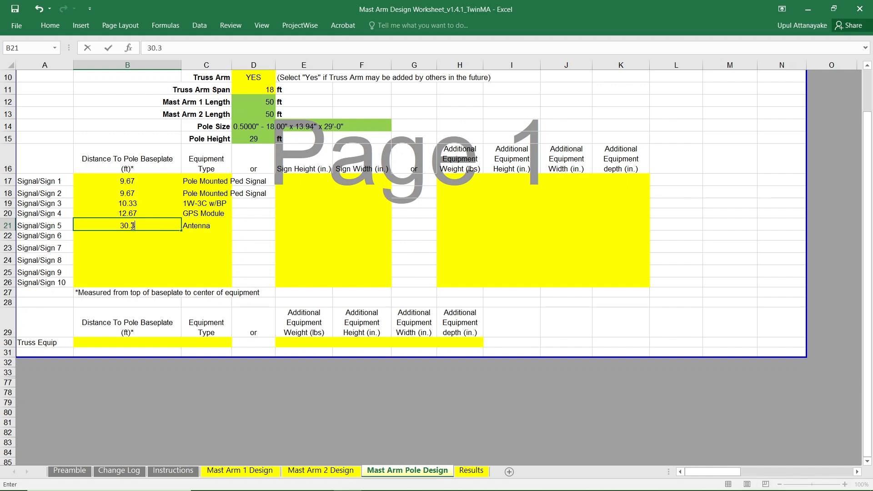
click(259, 229)
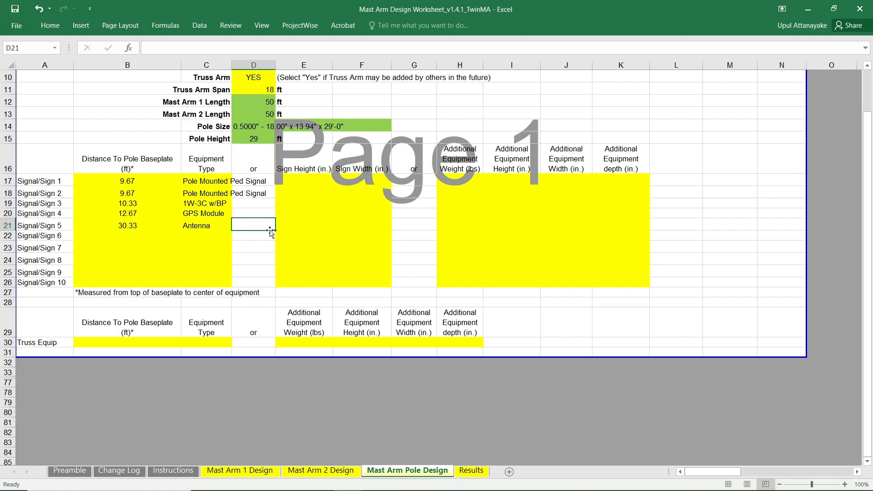
For the Truss Equip row, enter a baseplate distance of 32 ft and set the equipment type to Microwave Vehicle Detector.
scroll(263, 237, down, 2)
scroll(263, 237, down, 1)
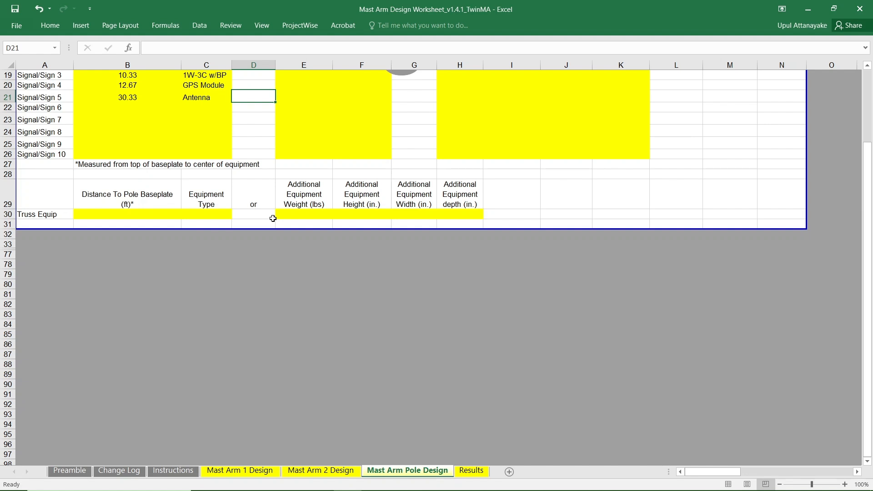
click(140, 216)
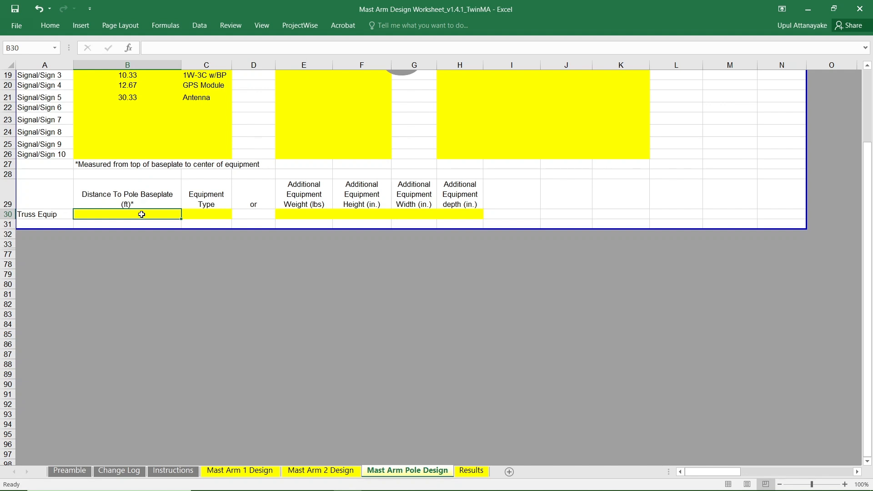
text(32)
click(210, 218)
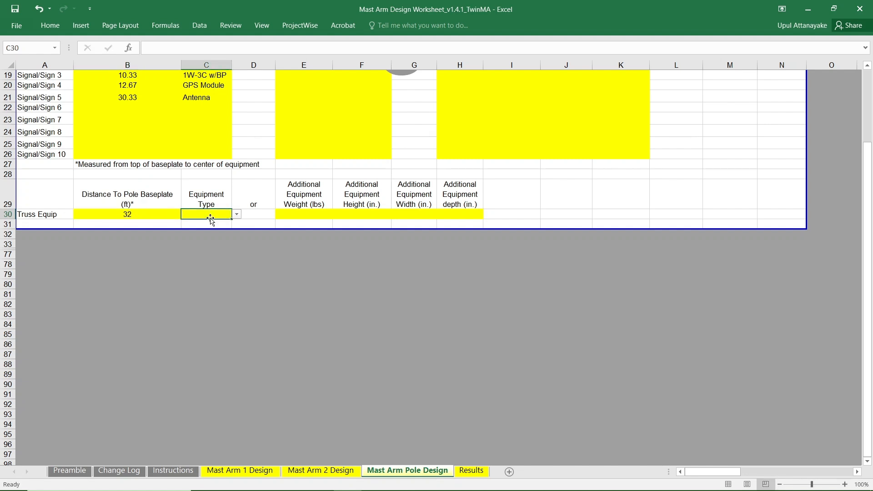
click(237, 214)
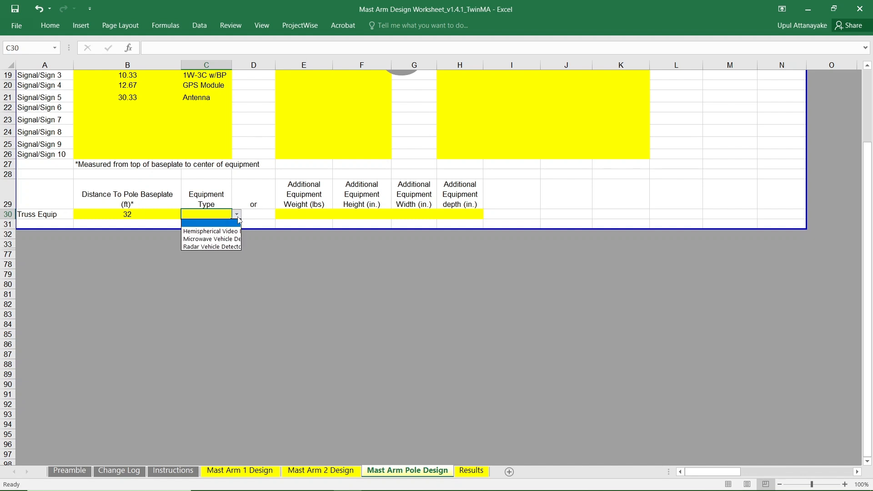
click(228, 239)
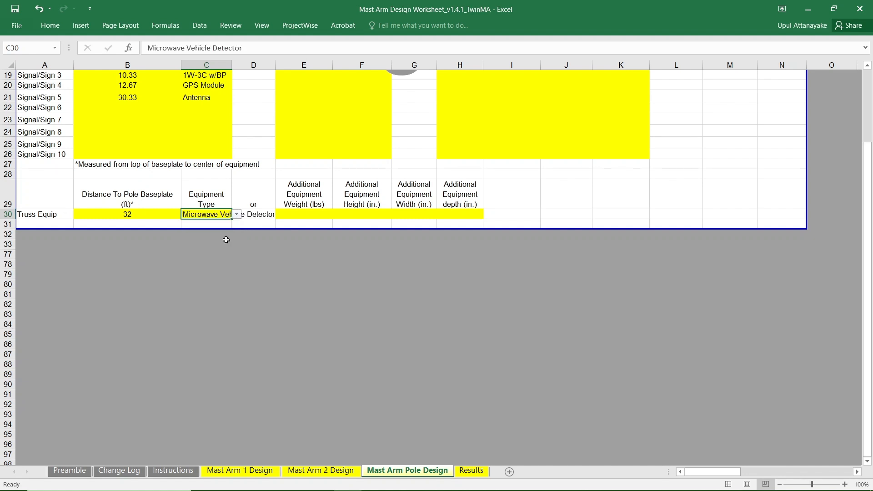
Review the Results sheet's summary and the demand/capacity checks for Mast Arm 1, Mast Arm 2 and the pole.
scroll(772, 189, up, 5)
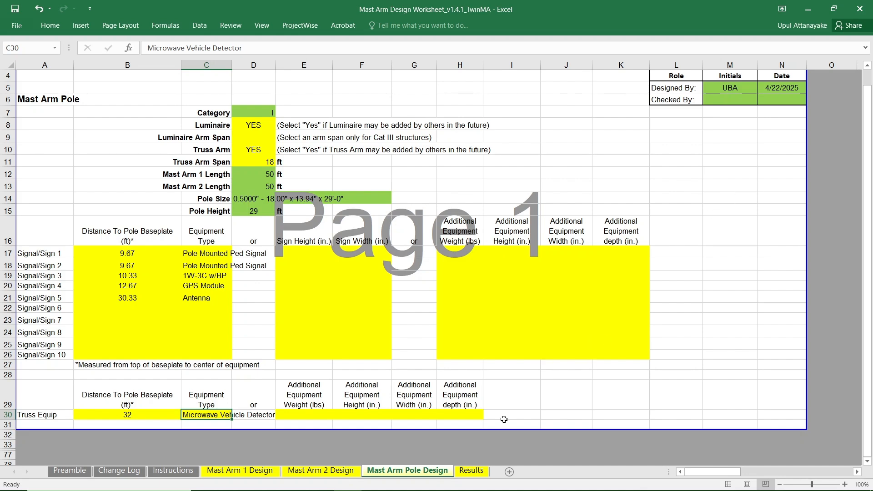
click(472, 471)
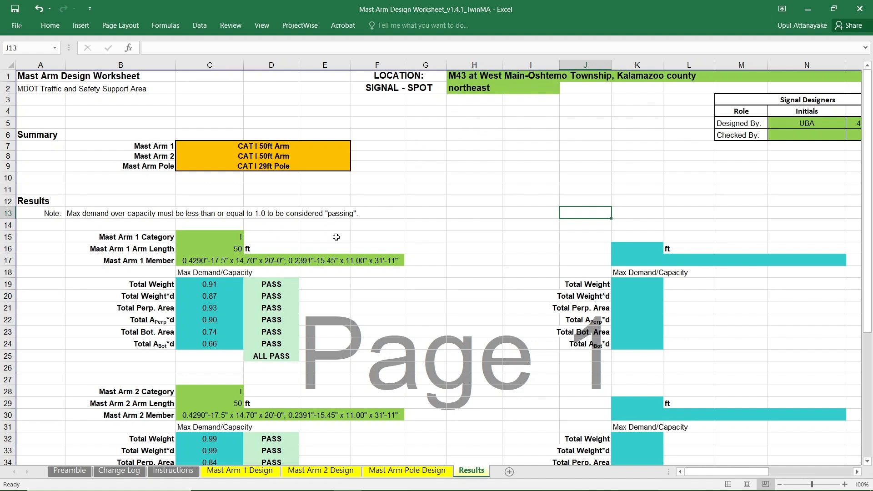
scroll(364, 220, down, 1)
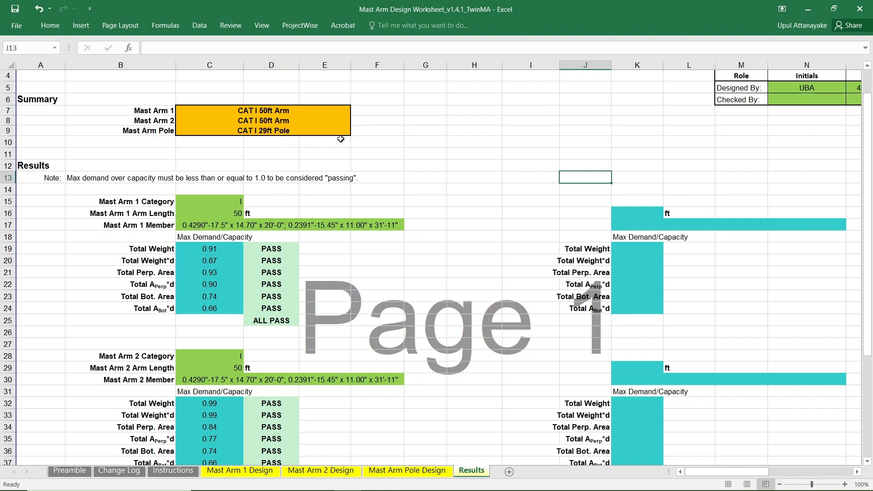
scroll(341, 139, down, 1)
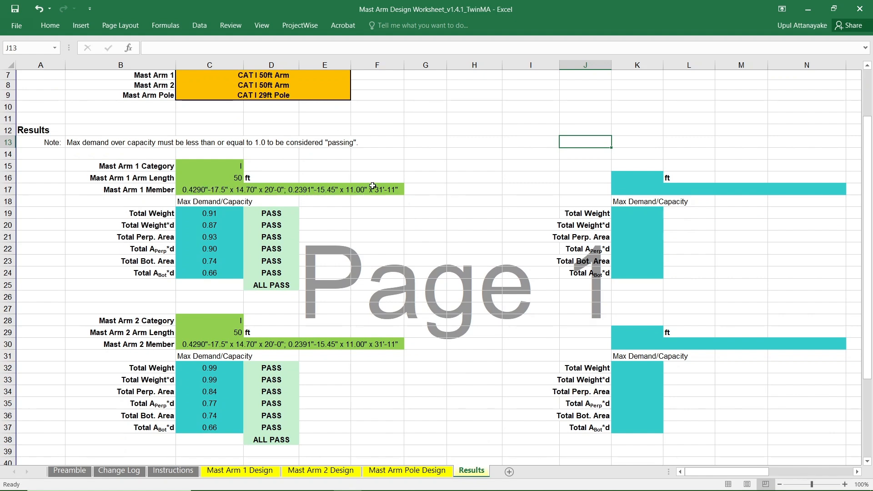
scroll(393, 195, down, 2)
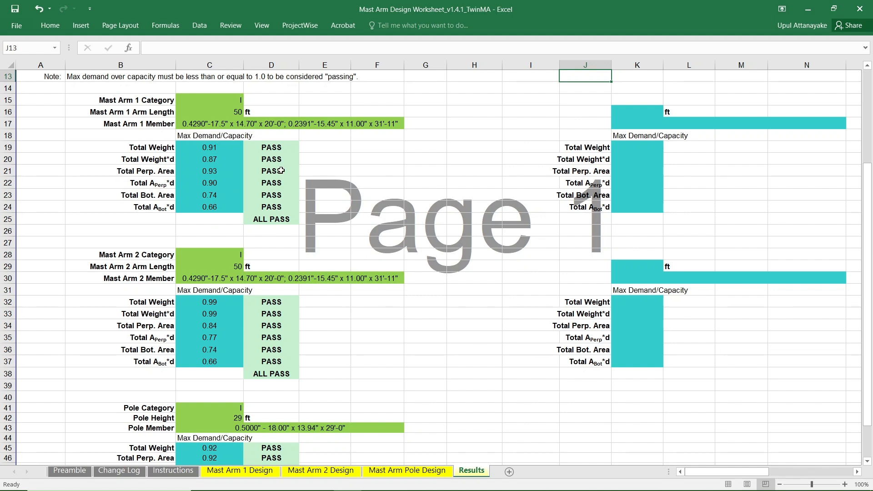
Examine the remaining demand/capacity checks for Mast Arm 2 and the pole on the Results sheet.
scroll(258, 204, down, 2)
scroll(262, 224, down, 4)
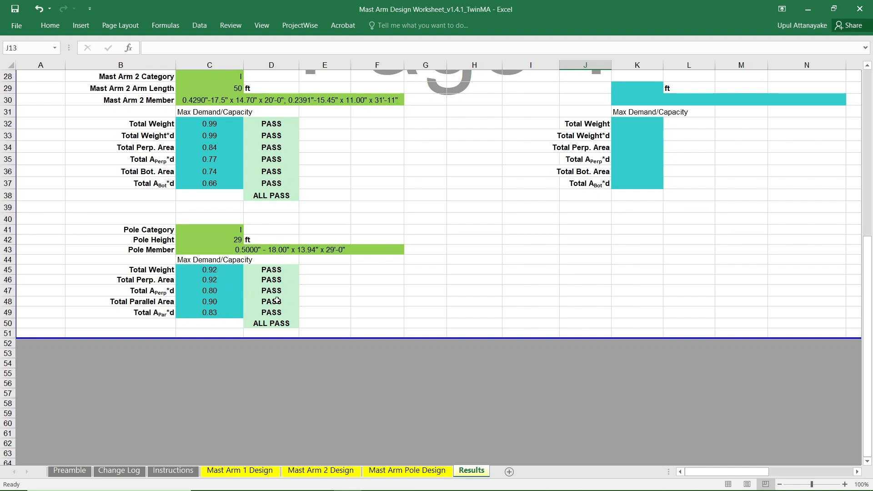
scroll(279, 306, up, 8)
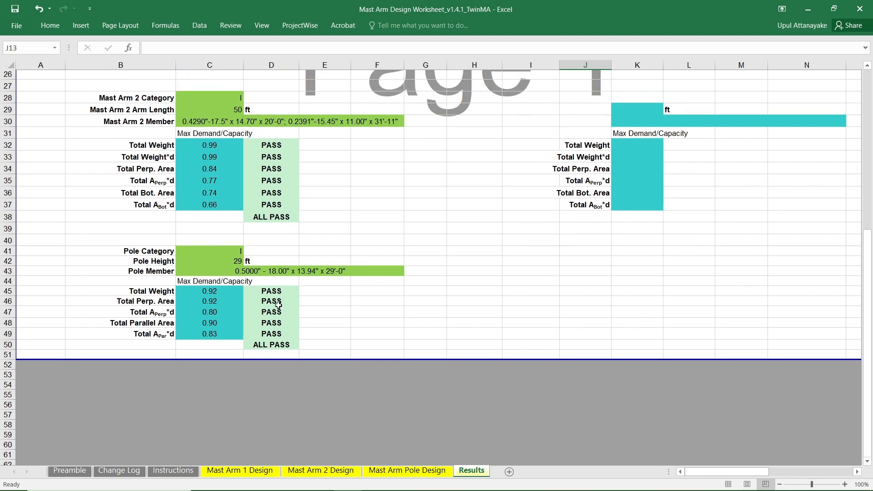
scroll(278, 301, up, 1)
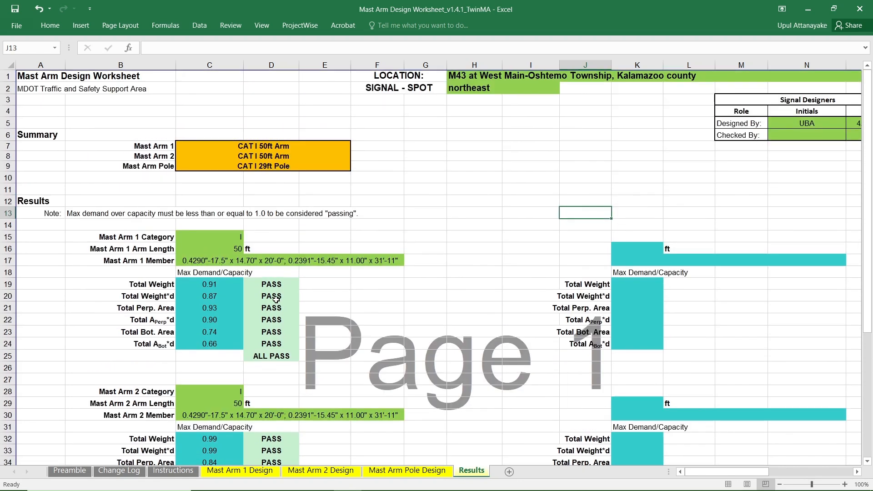
On the Mast Arm 1 Design sheet, try a distance to pole of 55 ft for Signal/Sign 2.
click(225, 470)
click(127, 244)
text(60)
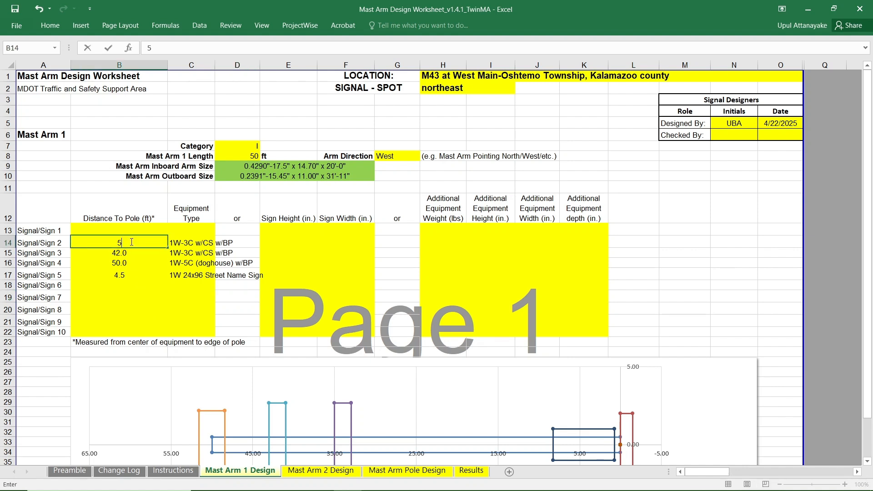
click(221, 308)
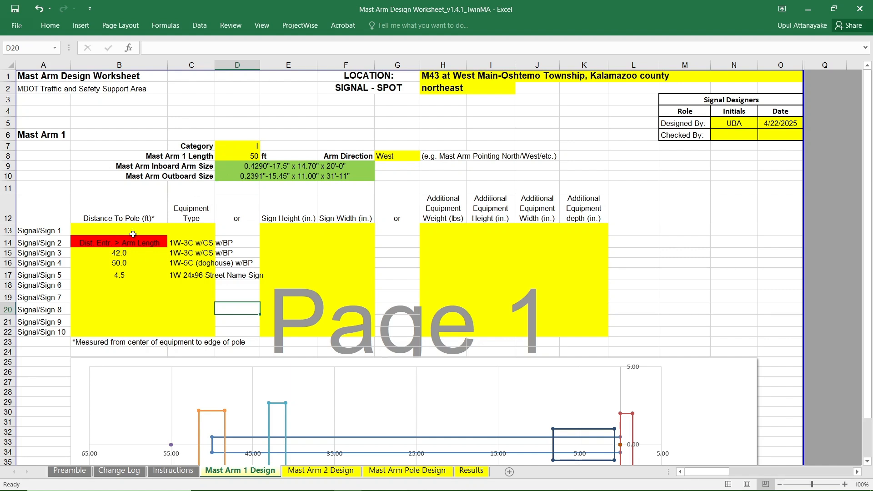
Set Signal/Sign 2's distance to pole on Mast Arm 1 back to 34 ft.
click(125, 243)
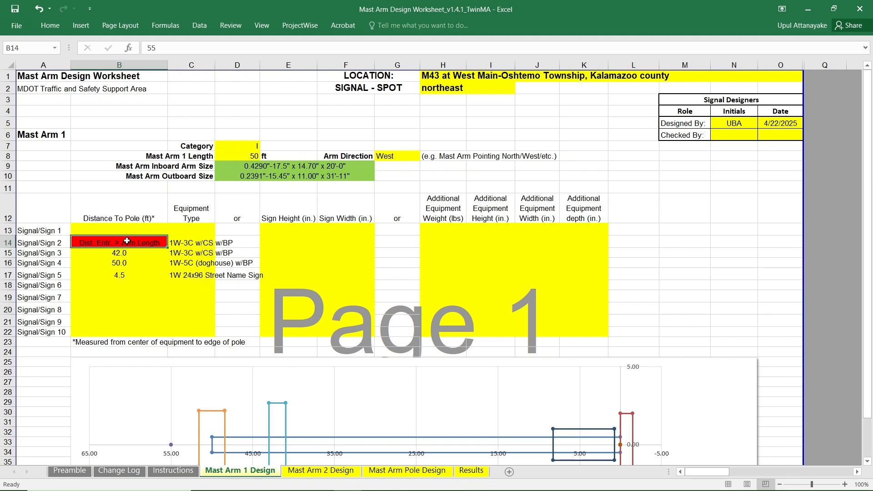
text(34)
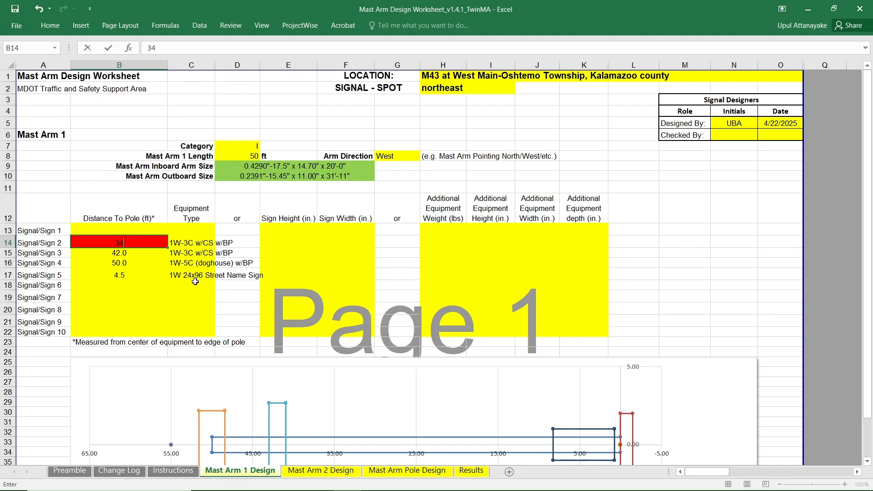
click(246, 305)
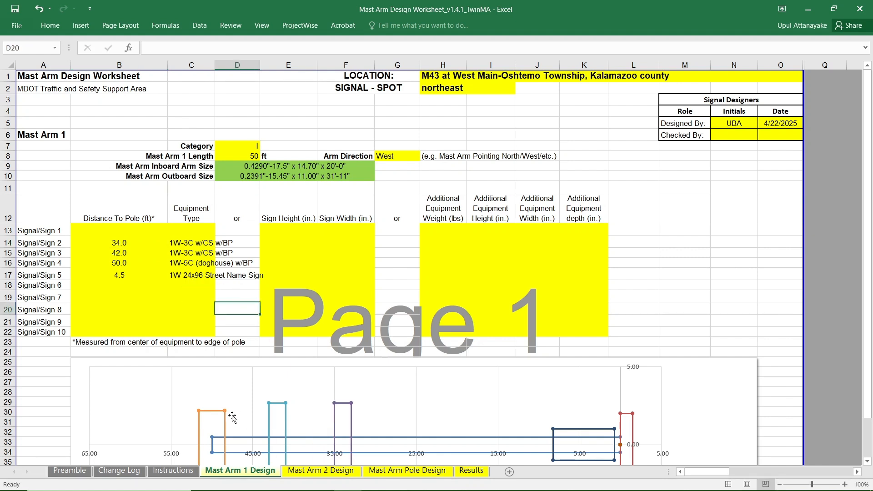
Recheck the Results sheet's summary and the demand/capacity ratios of both mast arms and the pole.
scroll(533, 402, down, 2)
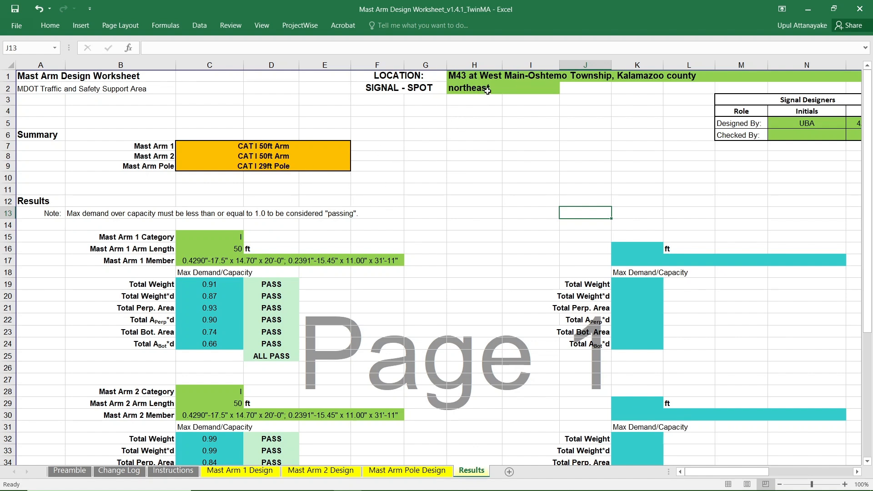
scroll(385, 255, down, 1)
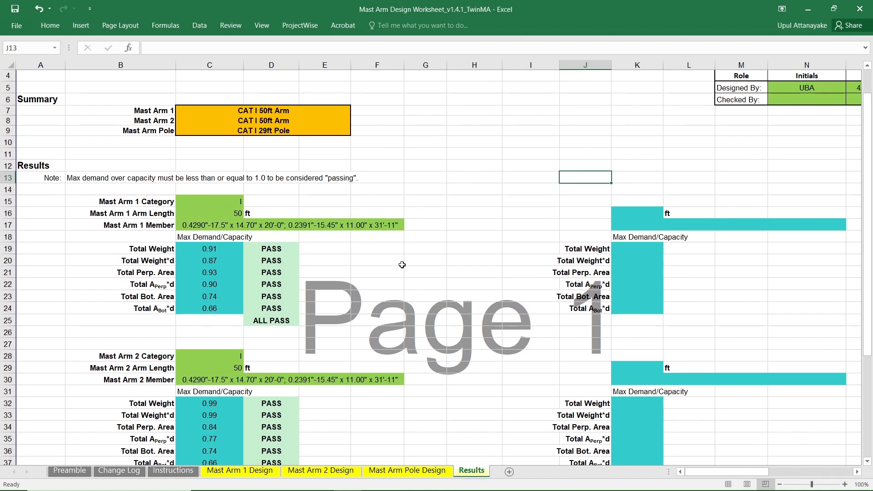
scroll(401, 265, down, 3)
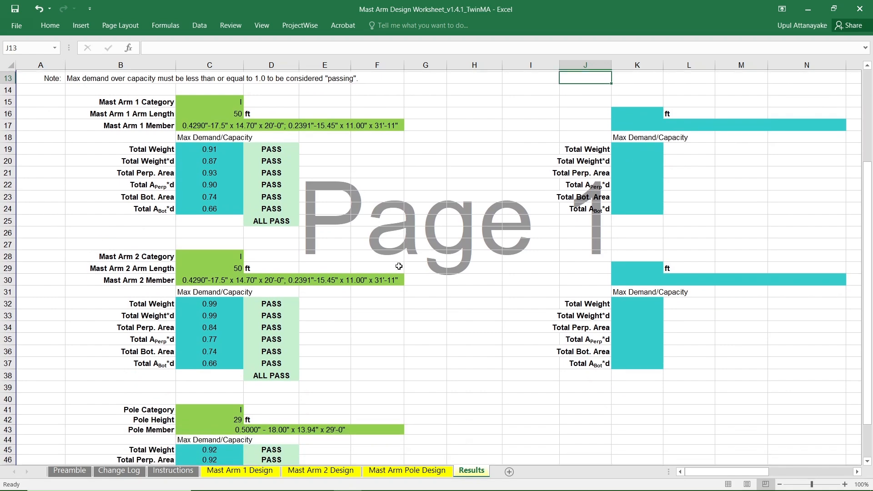
scroll(398, 266, up, 4)
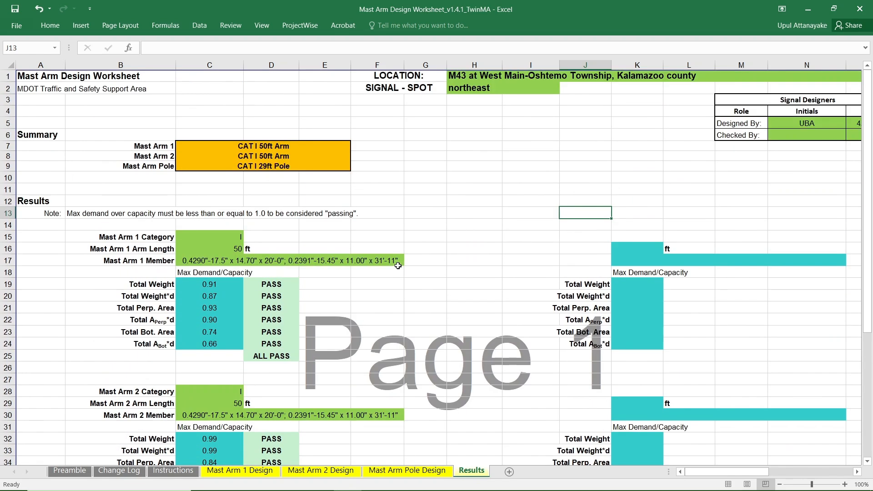